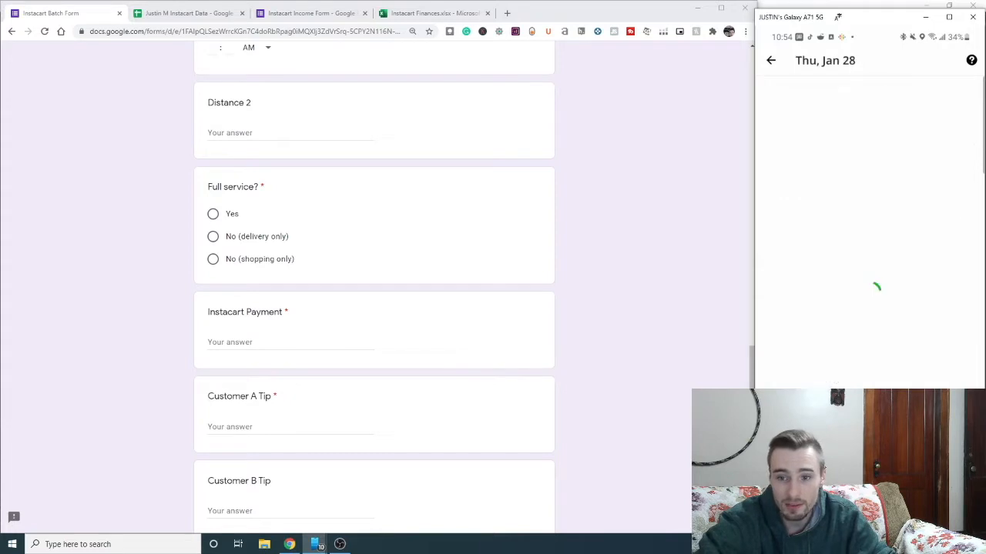
Set the batch form's Date to 01/28/2021
{"action": "scroll", "coordinate": [433, 147], "scroll_direction": "up", "scroll_amount": 10}
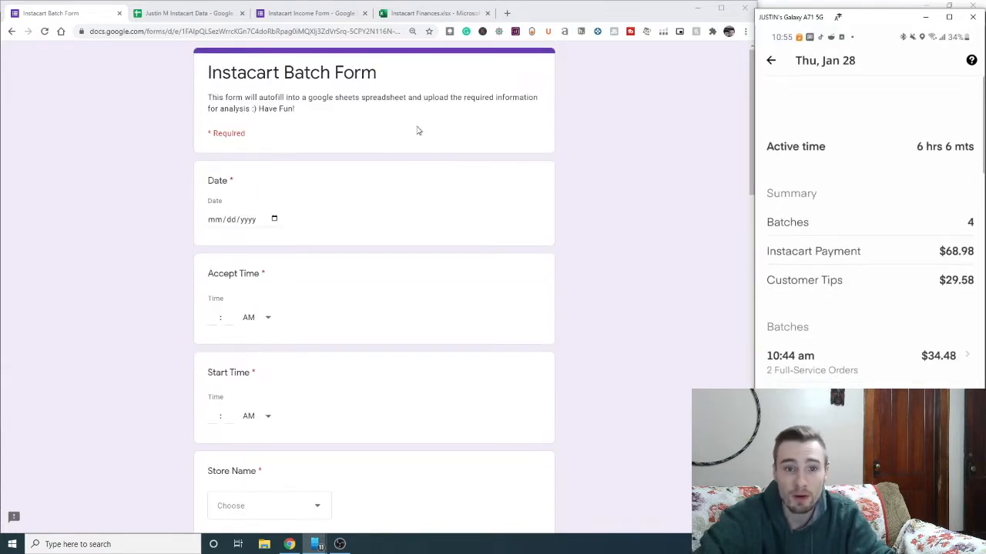
{"action": "left_click_drag", "start_coordinate": [268, 97], "coordinate": [396, 94]}
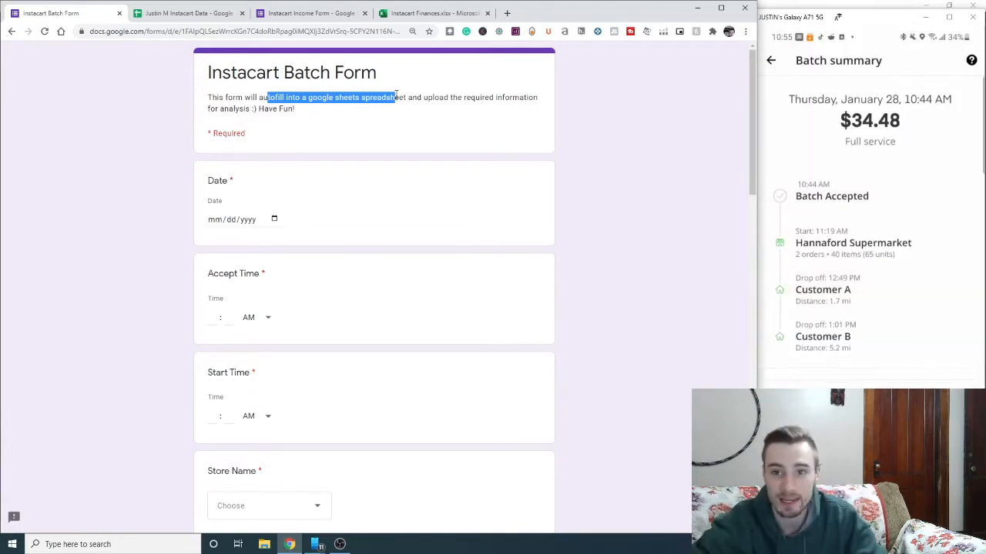
{"action": "left_click", "coordinate": [274, 220]}
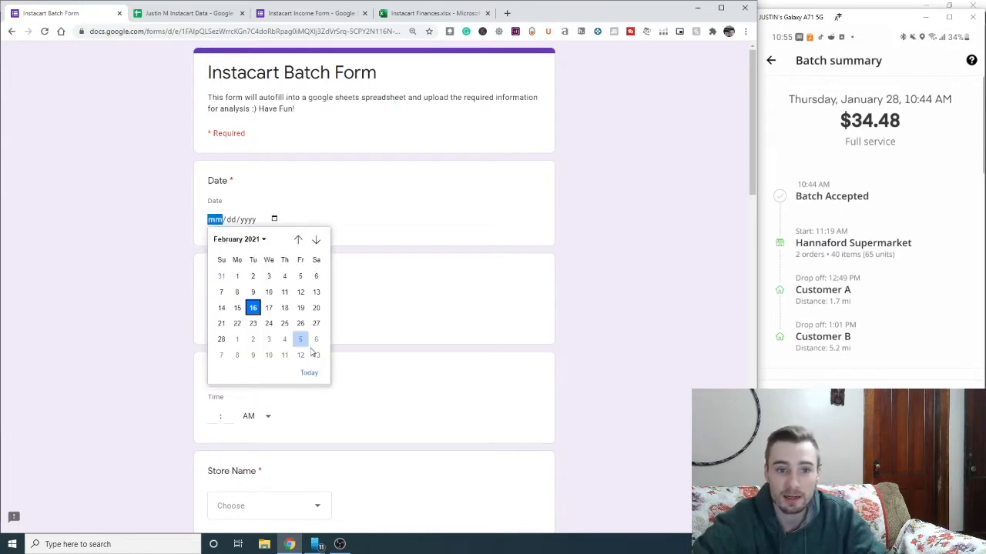
{"action": "left_click", "coordinate": [298, 239]}
{"action": "left_click", "coordinate": [281, 348]}
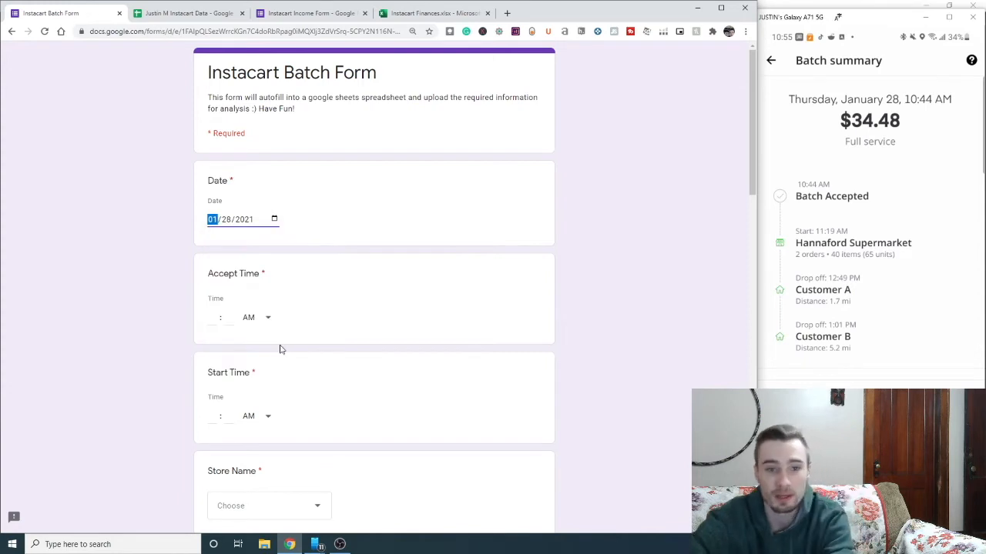
Enter 10:44 AM as the Accept Time and 11:19 AM as the Start Time
{"action": "key", "text": "Tab"}
{"action": "key", "text": "Tab"}
{"action": "key", "text": "Tab"}
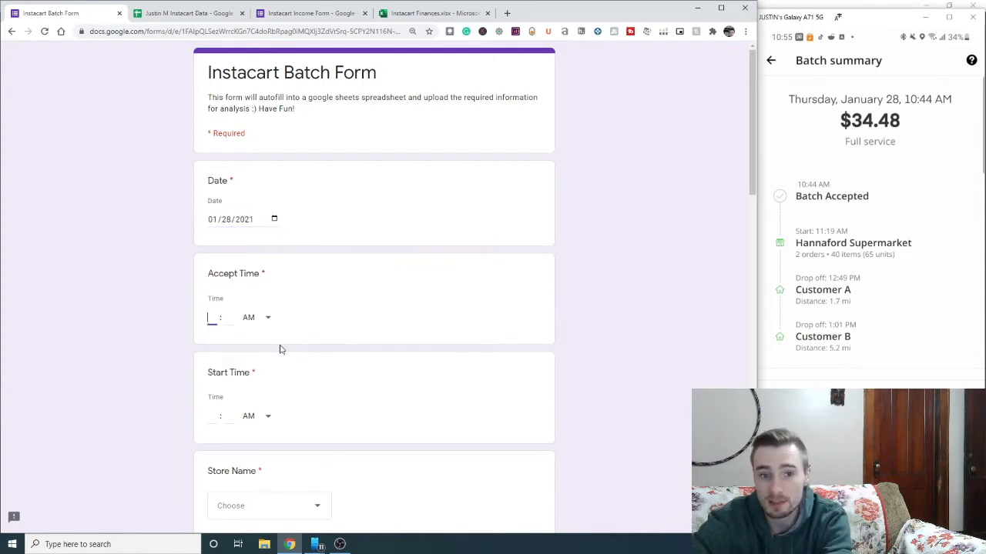
{"action": "type", "text": "10 : "}
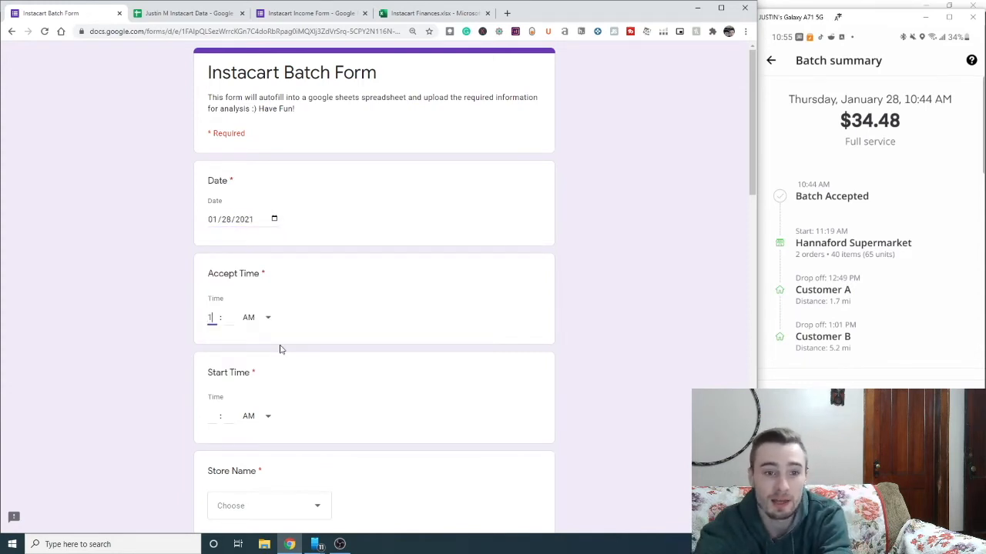
{"action": "type", "text": "44"}
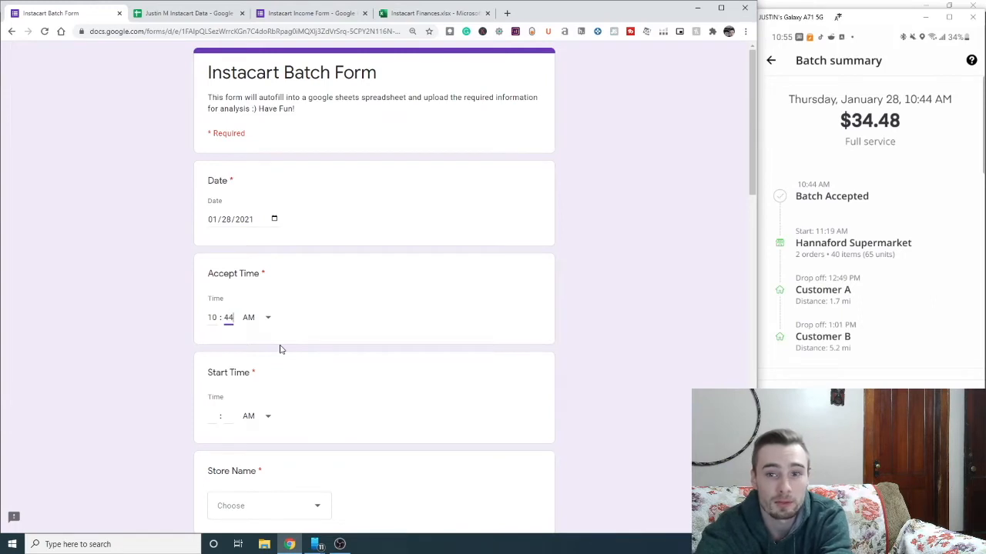
{"action": "key", "text": "Tab"}
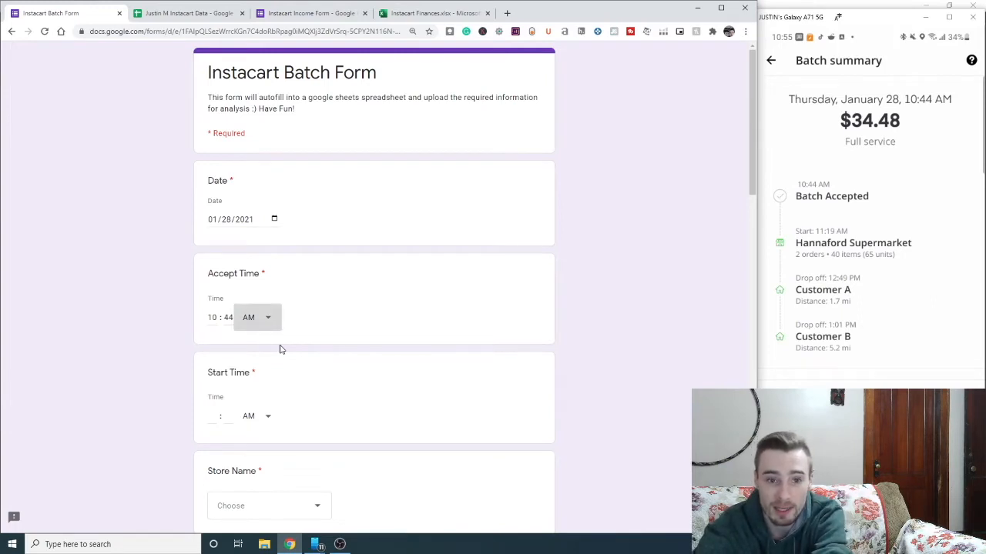
{"action": "key", "text": "Tab"}
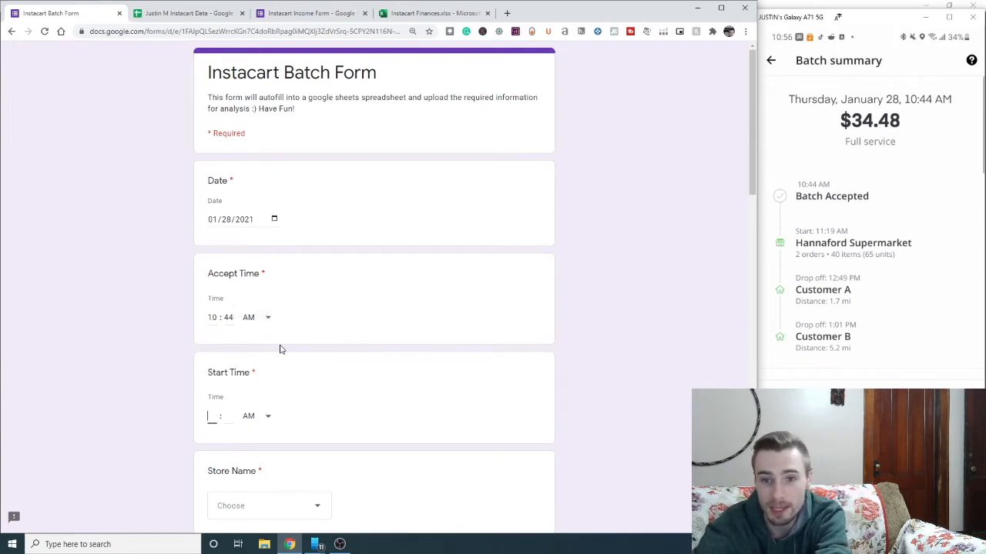
{"action": "type", "text": "1119"}
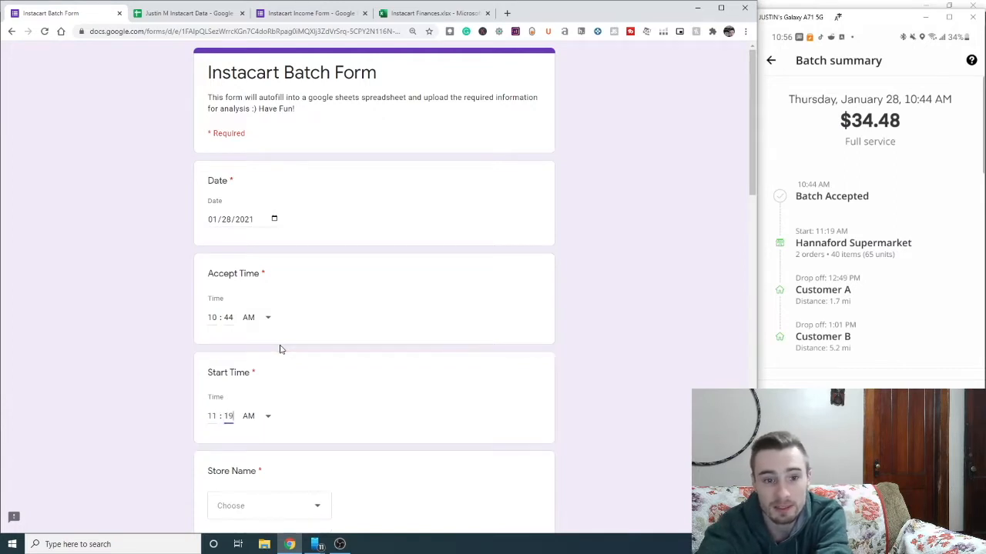
{"action": "key", "text": "alt+Tab"}
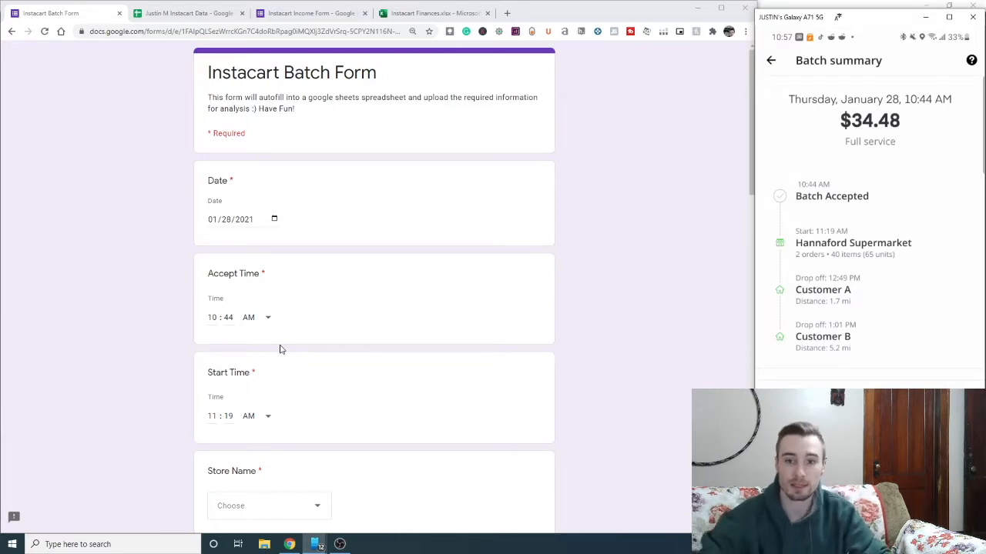
Choose Tops as the Store Name and look through the list of available stores
{"action": "scroll", "coordinate": [280, 345], "scroll_direction": "down", "scroll_amount": 3}
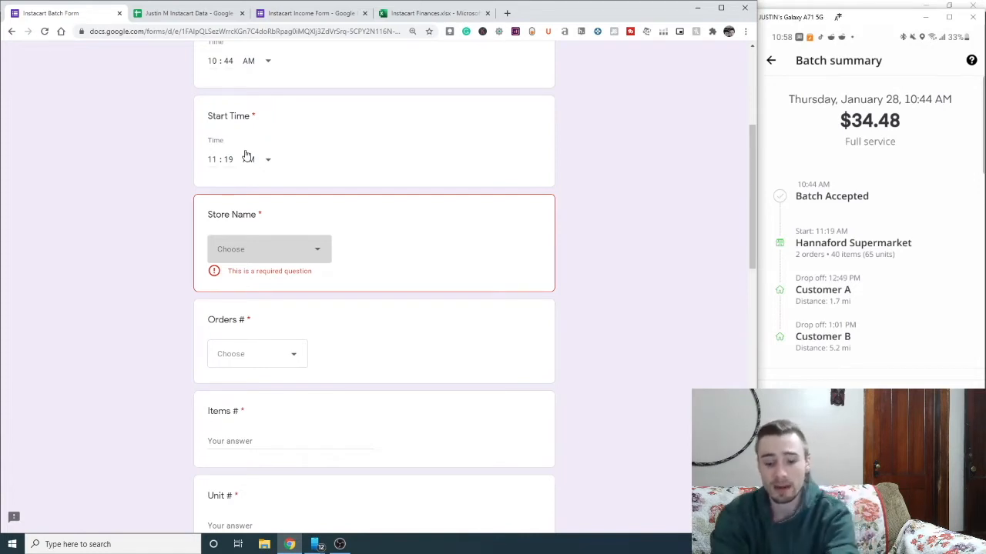
{"action": "key", "text": "Down"}
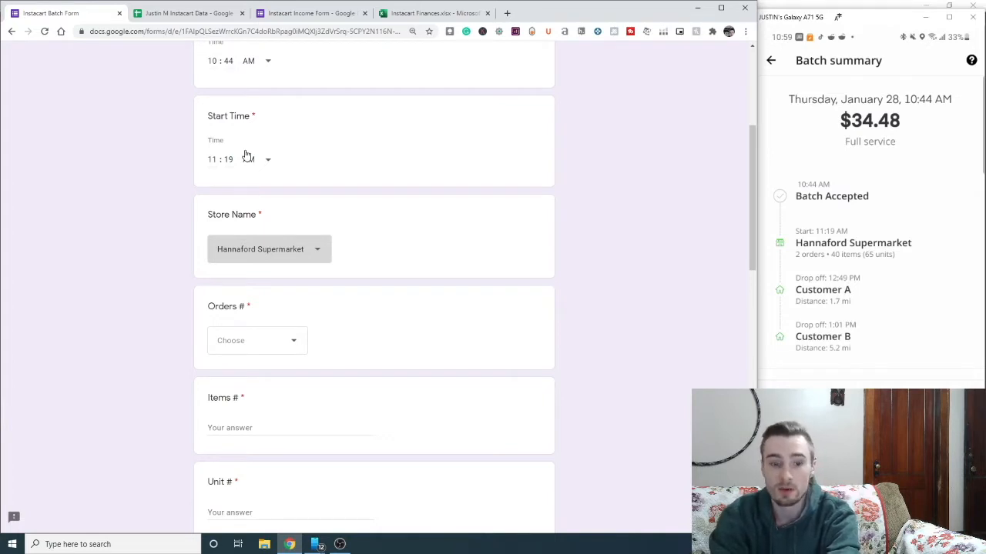
{"action": "key", "text": "Down"}
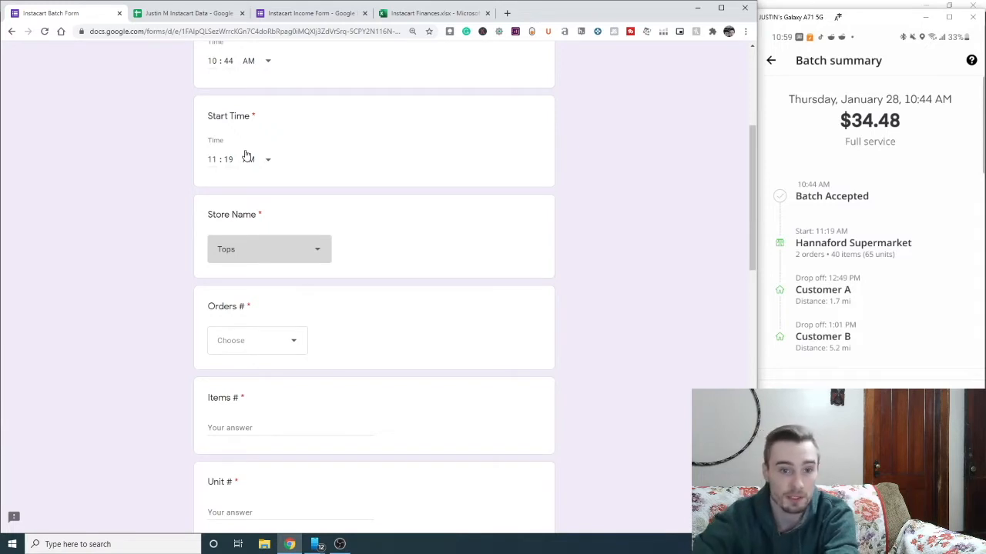
{"action": "left_click", "coordinate": [268, 246]}
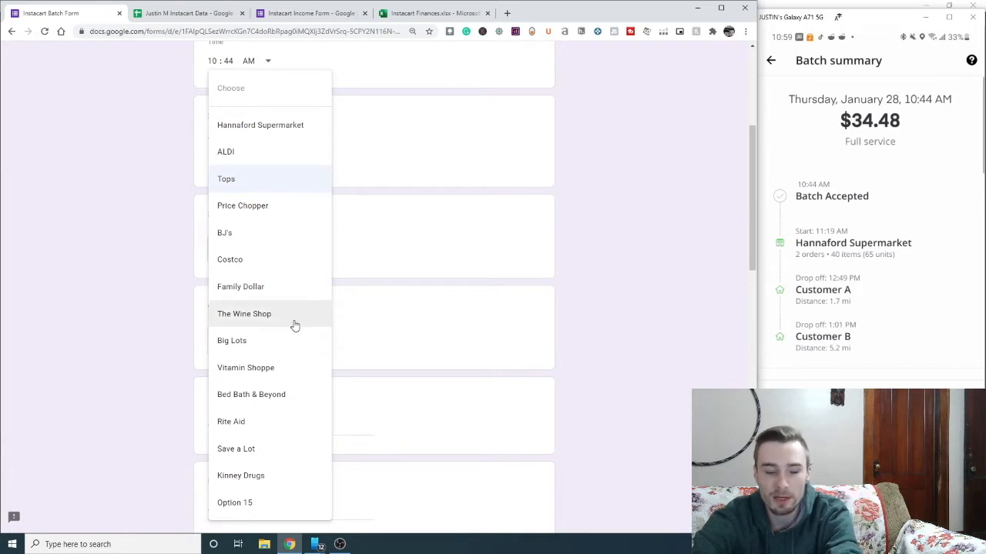
{"action": "key", "text": "Escape"}
{"action": "left_click", "coordinate": [271, 263]}
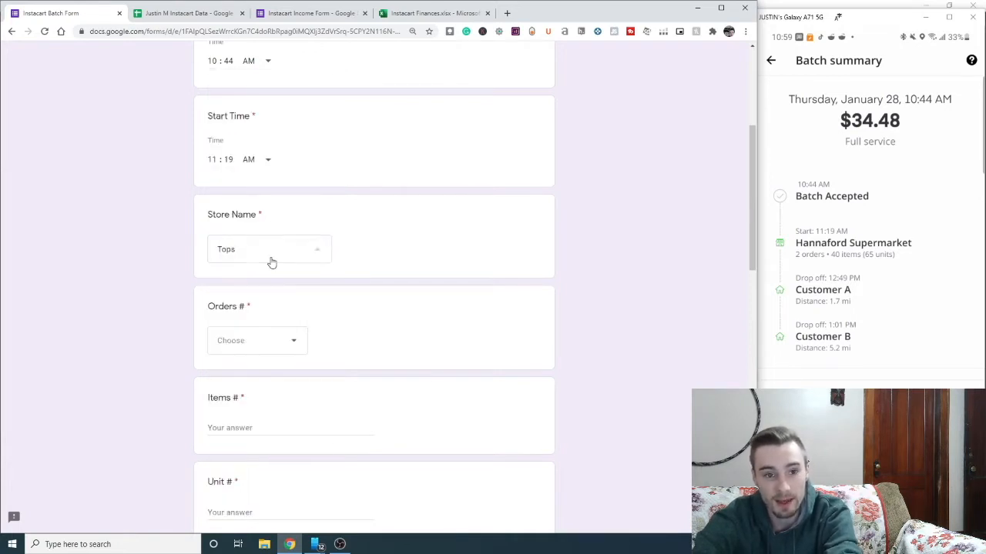
Set the Store Name to Hannaford Supermarket
{"action": "left_click", "coordinate": [224, 154]}
{"action": "left_click", "coordinate": [228, 159]}
{"action": "key", "text": "Tab"}
{"action": "key", "text": "Tab"}
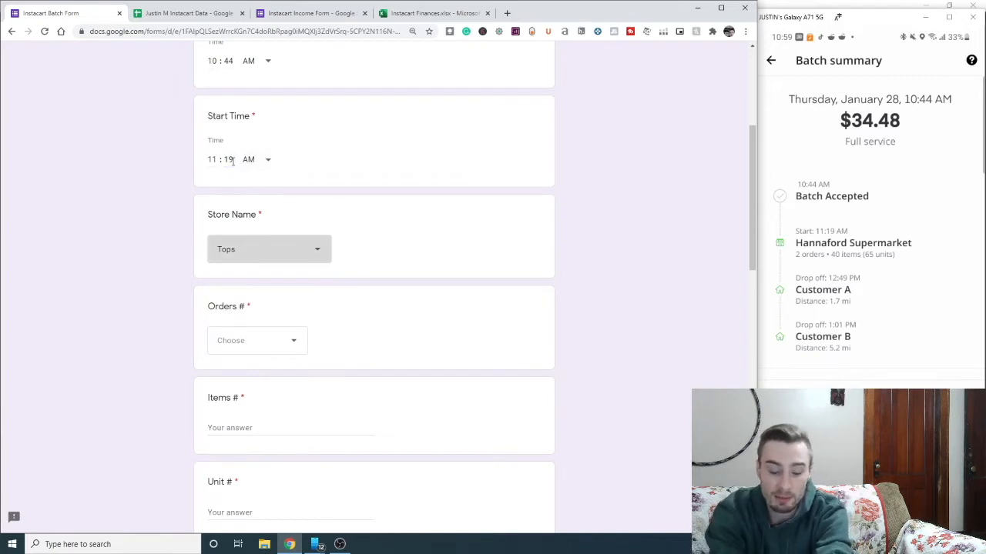
{"action": "key", "text": "Down"}
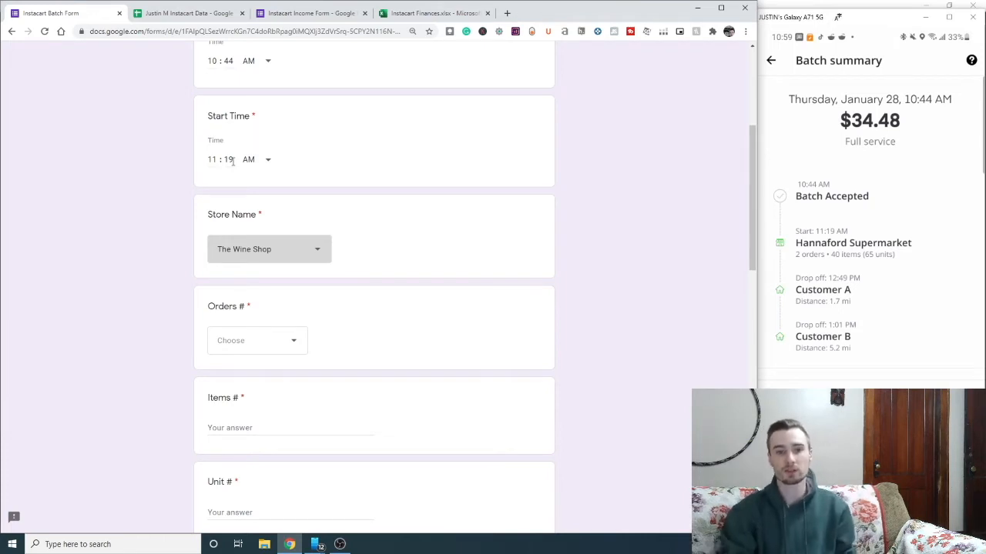
{"action": "key", "text": "Down"}
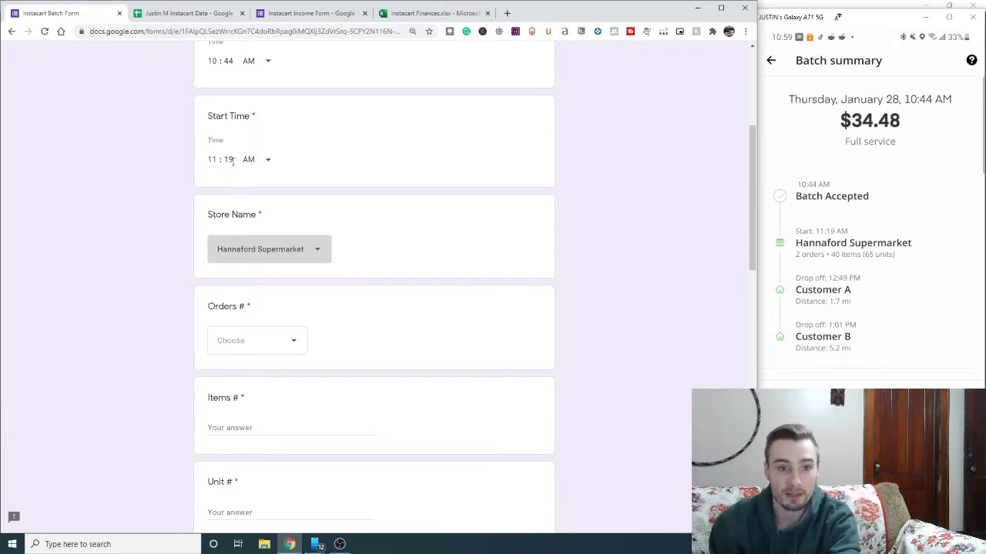
Fill in the order size with 2 orders, 40 items and 65 units
{"action": "key", "text": "Tab"}
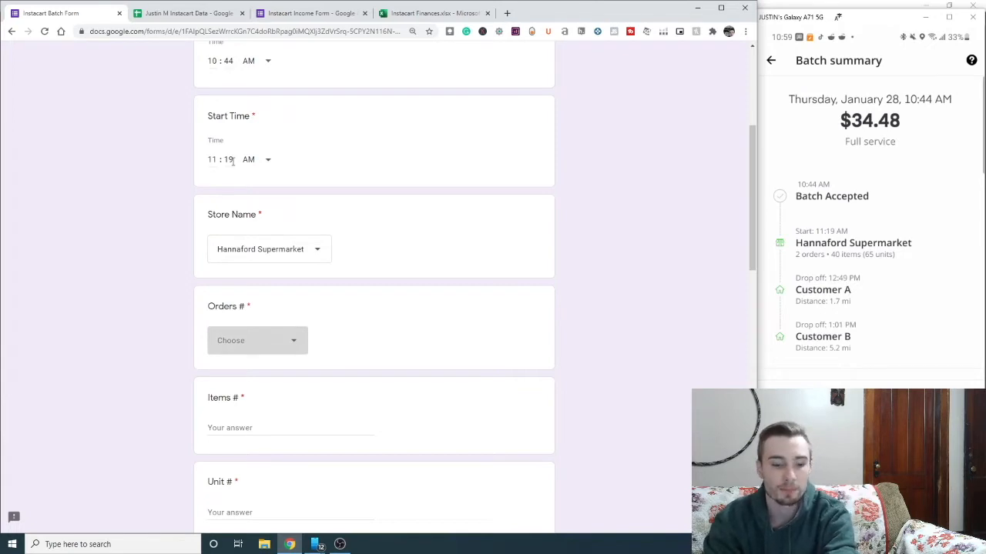
{"action": "key", "text": "2"}
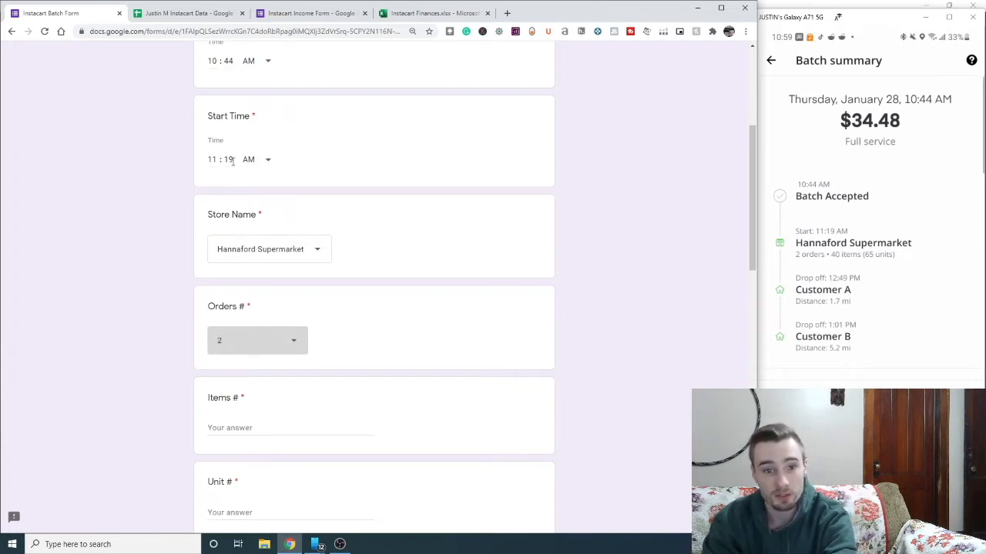
{"action": "key", "text": "Tab"}
{"action": "type", "text": "40"}
{"action": "key", "text": "Tab"}
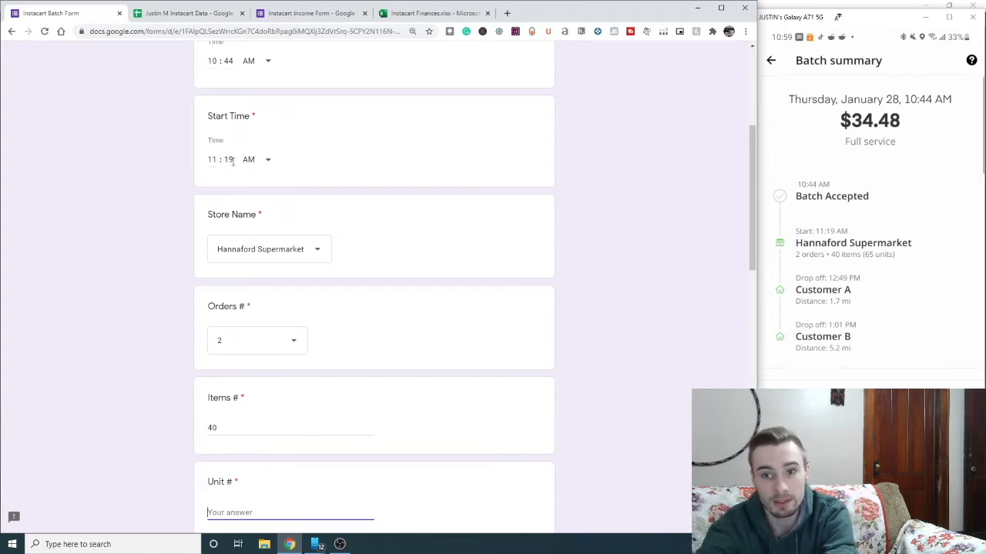
{"action": "type", "text": "65"}
{"action": "key", "text": "Tab"}
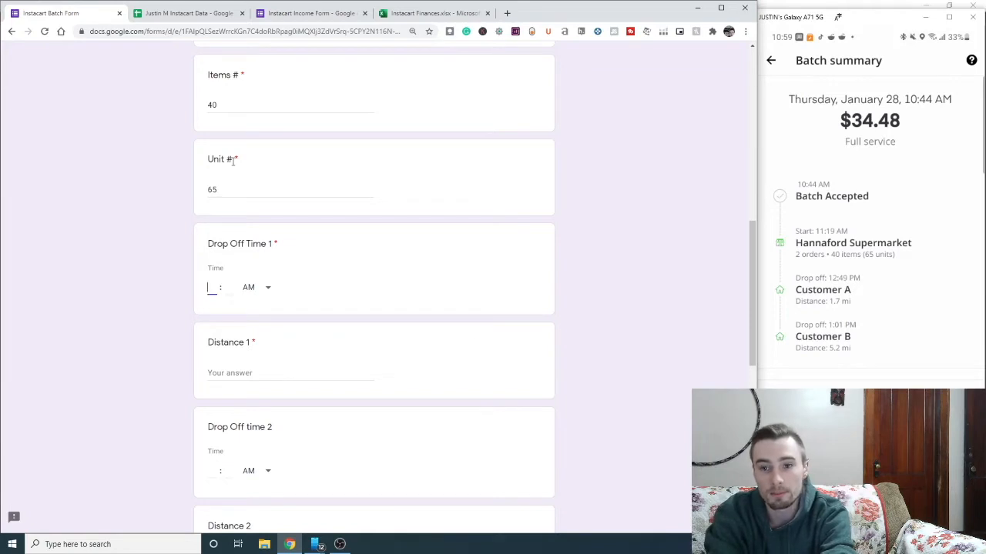
Switch to the mirrored phone's Instacart app and view the summary of the January 28, 1:02 PM batch
{"action": "left_click", "coordinate": [873, 287]}
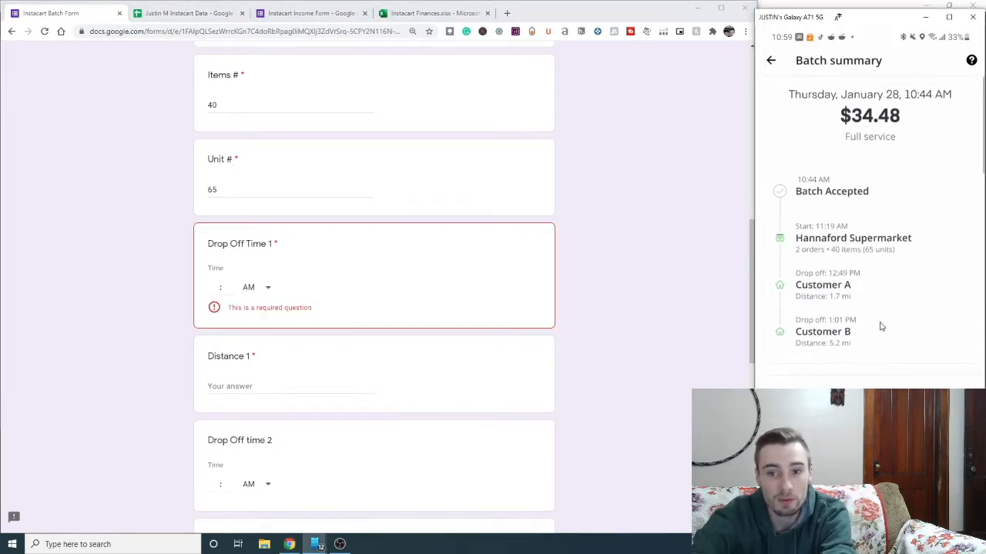
{"action": "left_click", "coordinate": [771, 60]}
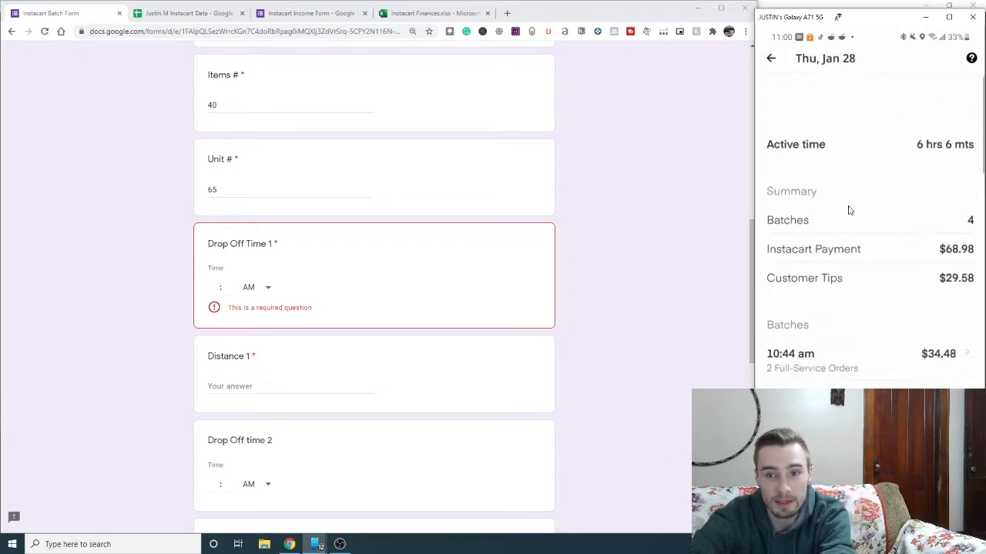
{"action": "left_click", "coordinate": [870, 385]}
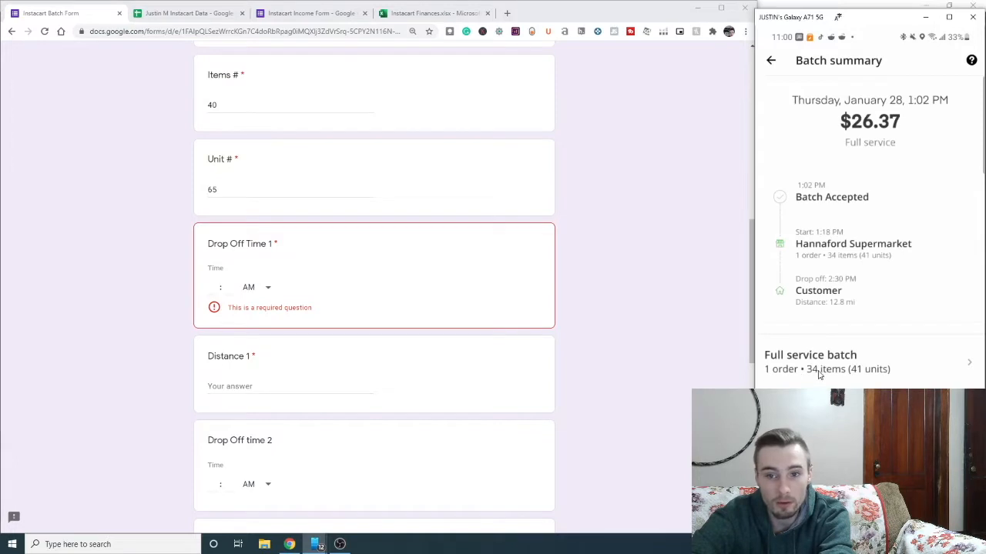
{"action": "scroll", "coordinate": [819, 374], "scroll_direction": "down", "scroll_amount": 2}
{"action": "scroll", "coordinate": [818, 374], "scroll_direction": "up", "scroll_amount": 2}
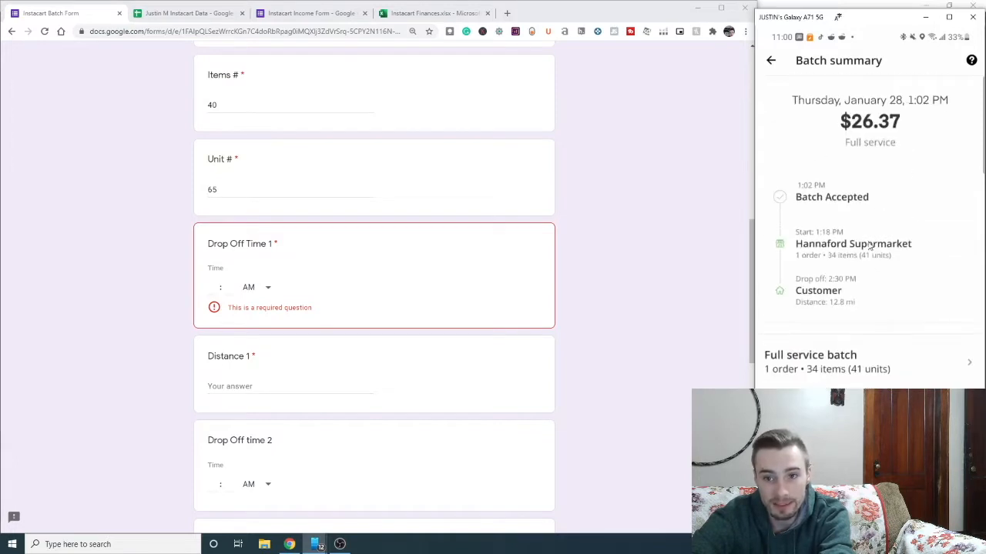
Back in the batch form, enter 02:22 AM as Drop Off Time 1 and 12 as Distance 1
{"action": "left_click", "coordinate": [216, 287]}
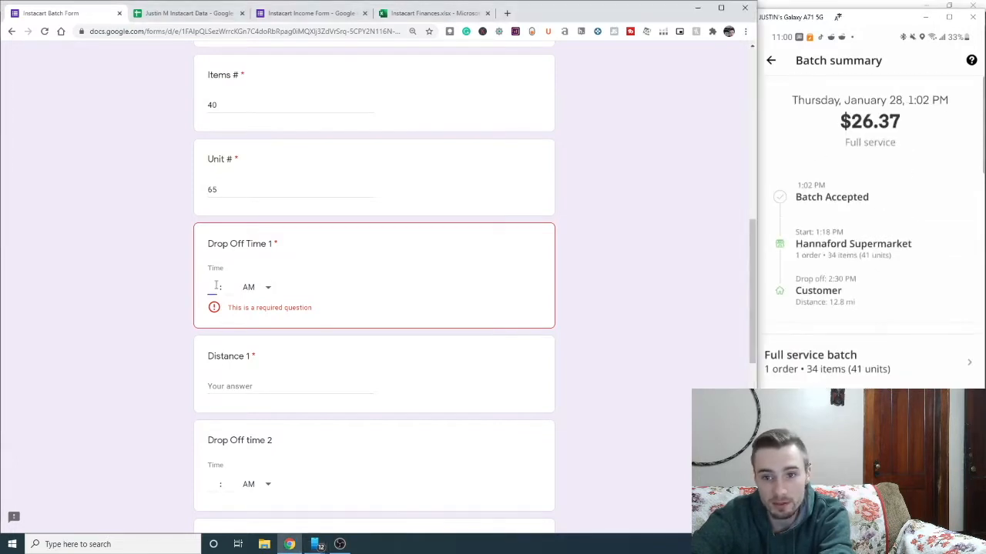
{"action": "type", "text": "0222"}
{"action": "key", "text": "Tab"}
{"action": "type", "text": "12"}
{"action": "key", "text": "Tab"}
{"action": "scroll", "coordinate": [367, 466], "scroll_direction": "down", "scroll_amount": 3}
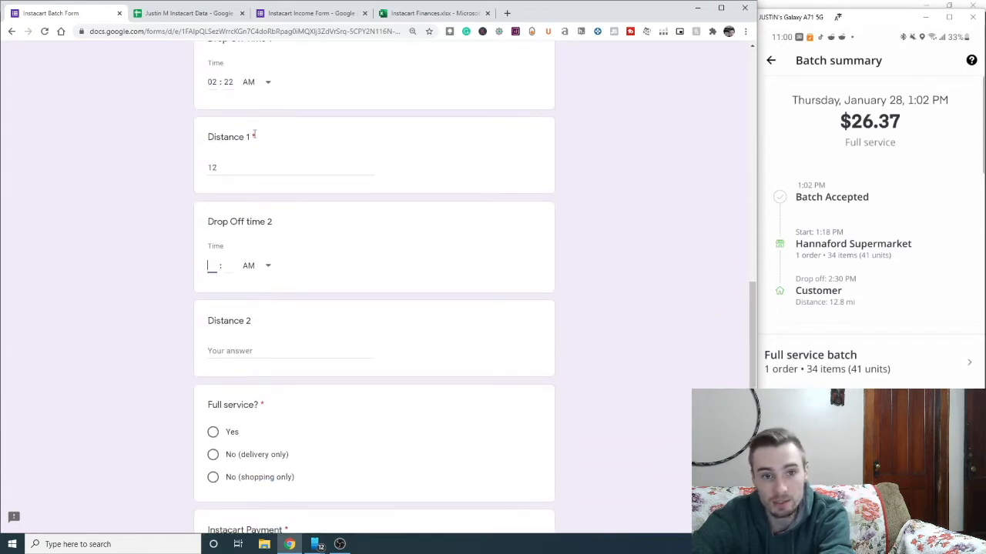
{"action": "left_click_drag", "start_coordinate": [209, 134], "coordinate": [297, 136]}
{"action": "left_click", "coordinate": [288, 168]}
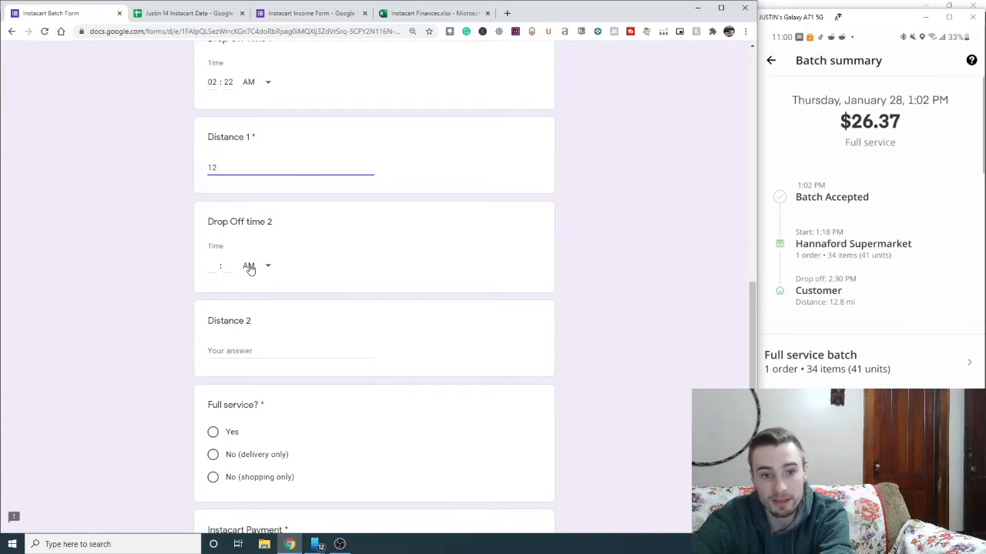
Enter a dash for Distance 2 and answer the Full service question with Yes
{"action": "left_click", "coordinate": [264, 351]}
{"action": "type", "text": "1"}
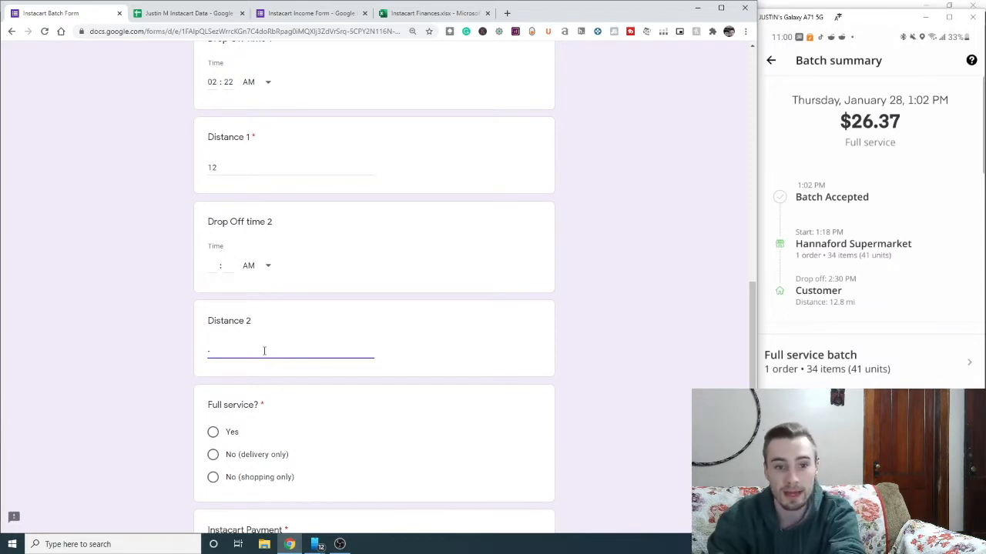
{"action": "key", "text": "Tab"}
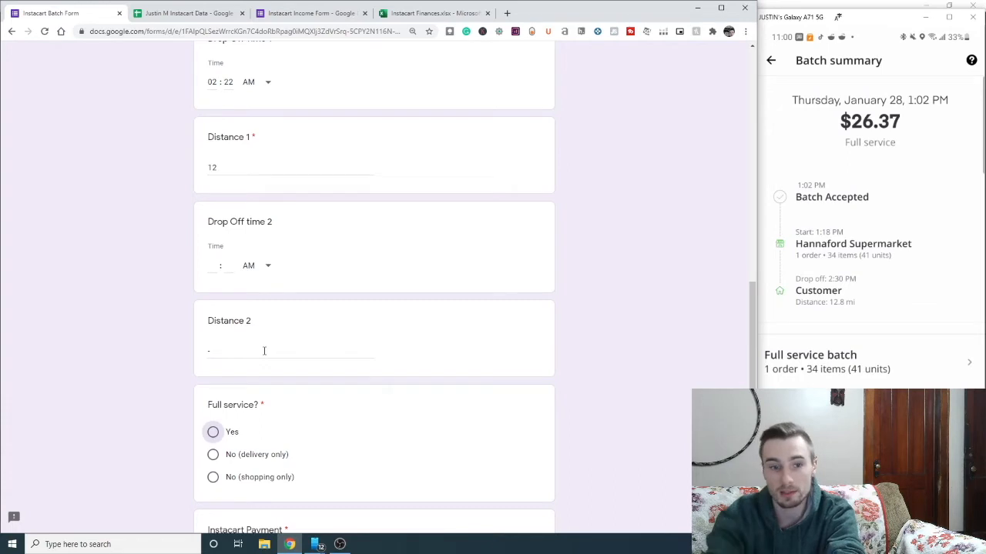
{"action": "key", "text": "Down"}
{"action": "key", "text": "Down"}
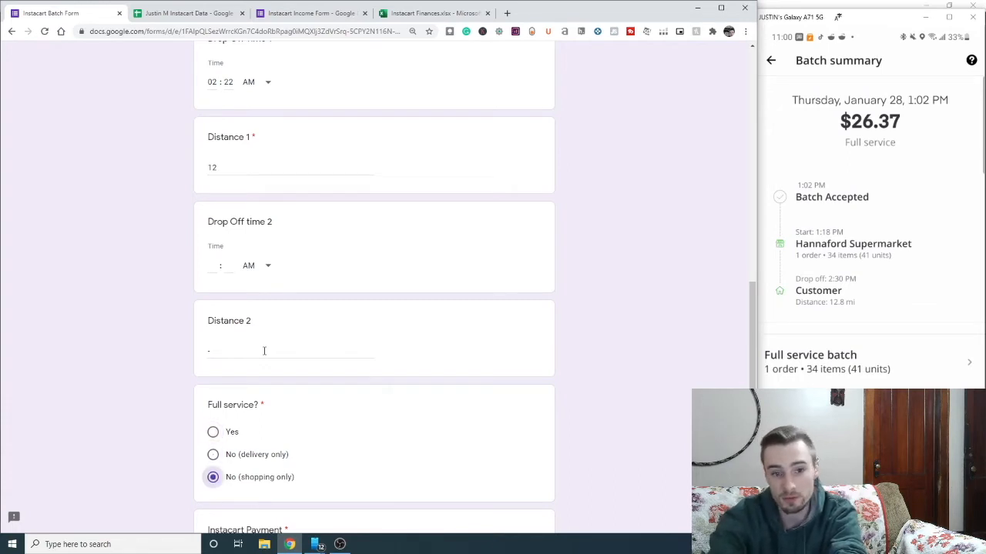
{"action": "key", "text": "Tab"}
{"action": "left_click_drag", "start_coordinate": [295, 207], "coordinate": [163, 217]}
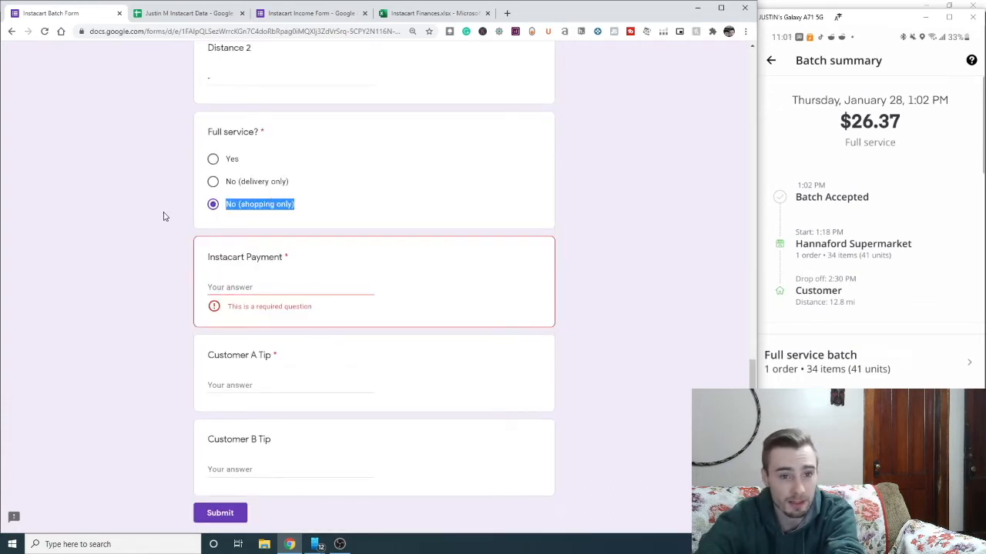
{"action": "left_click", "coordinate": [227, 158]}
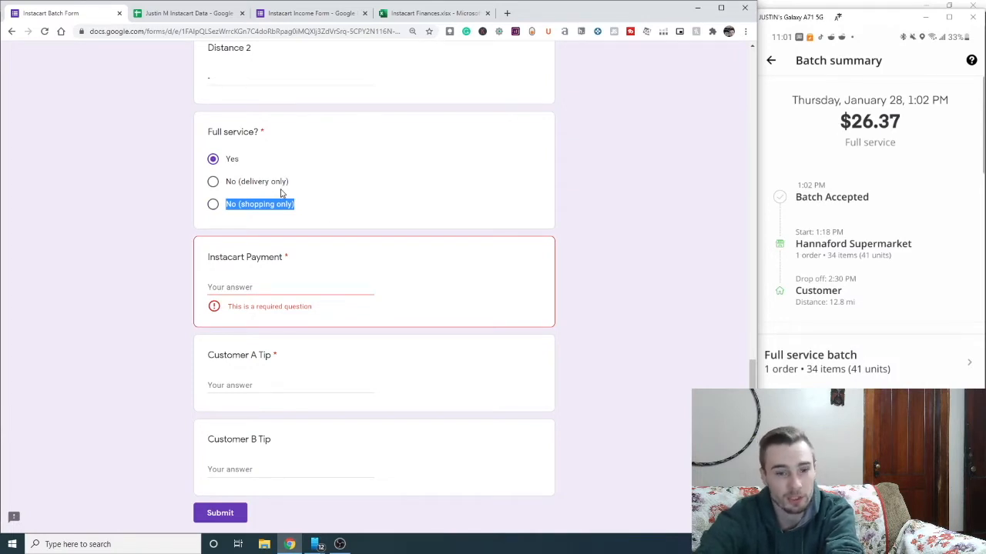
Enter a dash for Customer B Tip, leaving Instacart Payment and Customer A Tip blank, and try to submit the form
{"action": "left_click", "coordinate": [282, 287]}
{"action": "scroll", "coordinate": [282, 286], "scroll_direction": "down", "scroll_amount": 1}
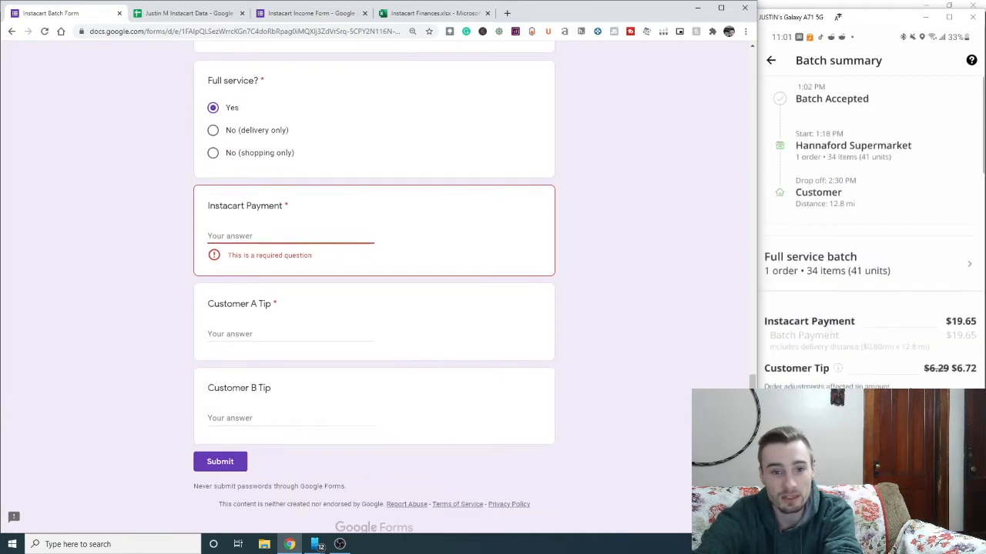
{"action": "left_click", "coordinate": [334, 329]}
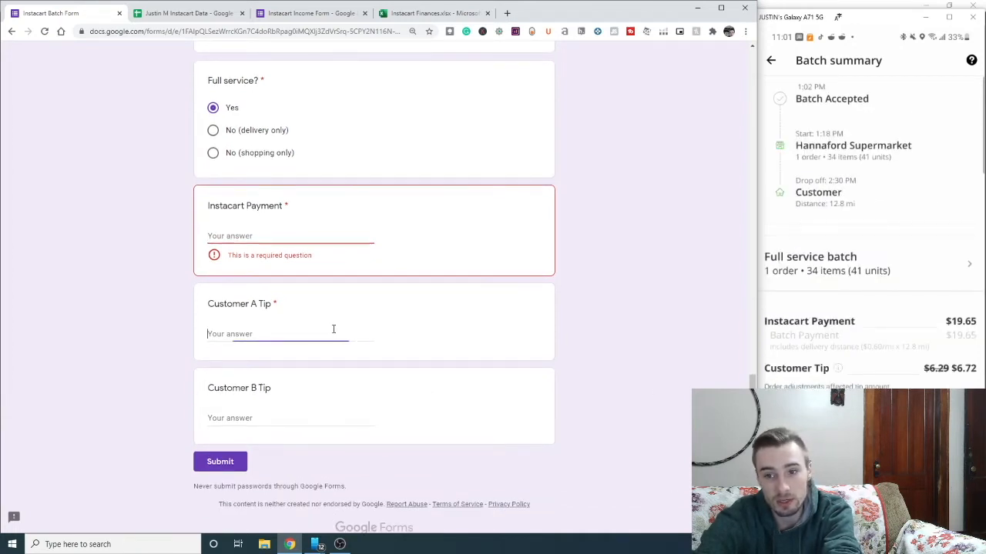
{"action": "left_click", "coordinate": [308, 406]}
{"action": "left_click", "coordinate": [285, 429]}
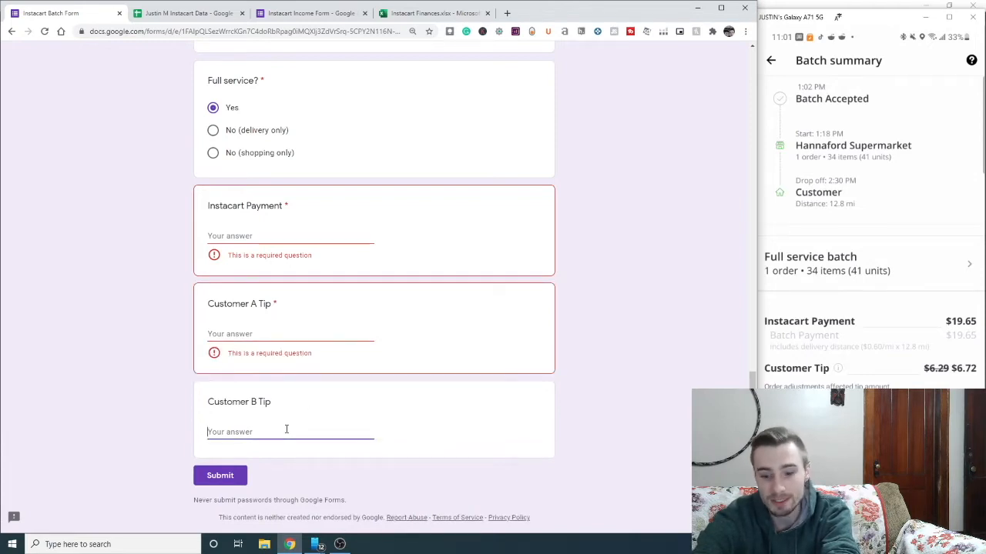
{"action": "type", "text": "."}
{"action": "key", "text": "Tab"}
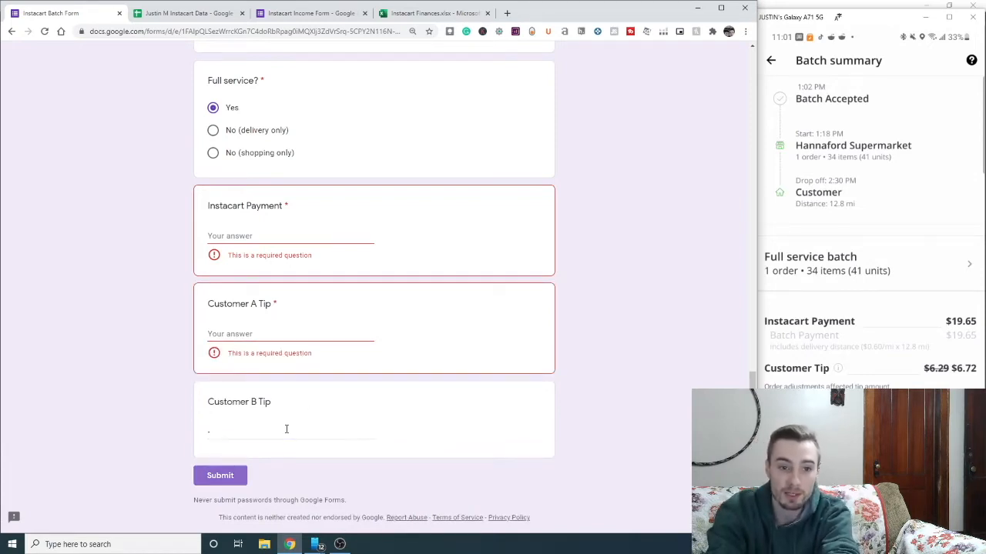
{"action": "key", "text": "Return"}
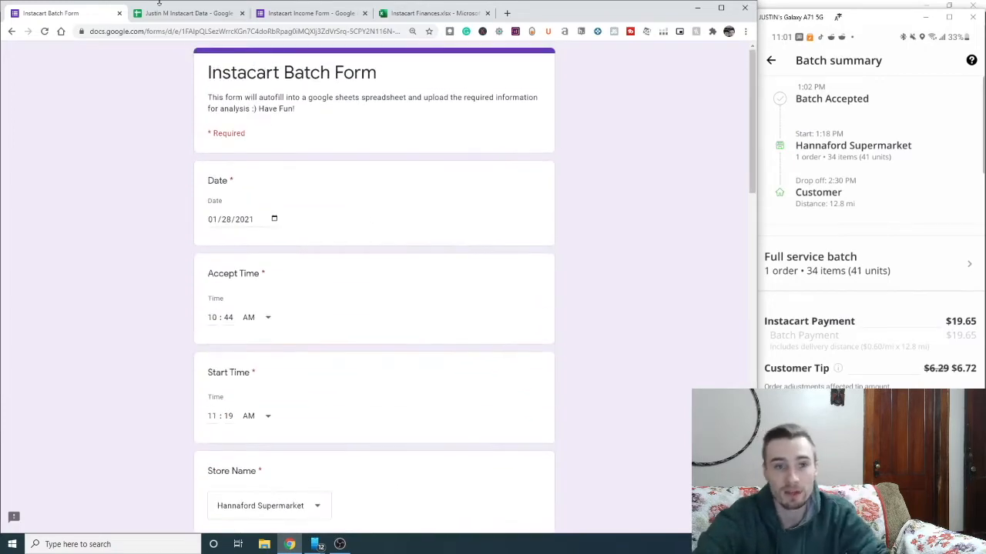
Switch to the Instacart Data spreadsheet and auto-fit the widths of all columns in the form responses sheet
{"action": "left_click", "coordinate": [189, 13]}
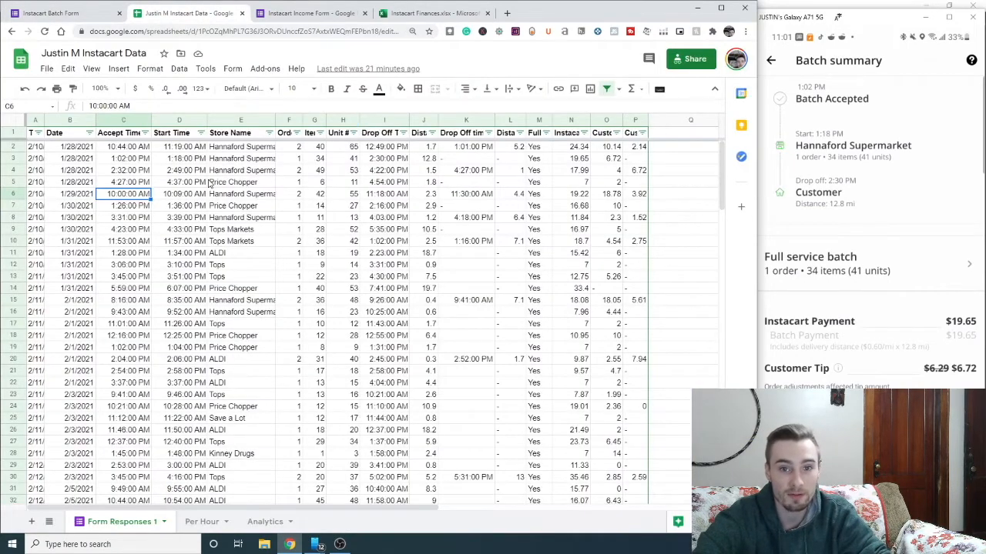
{"action": "left_click_drag", "start_coordinate": [36, 277], "coordinate": [240, 277]}
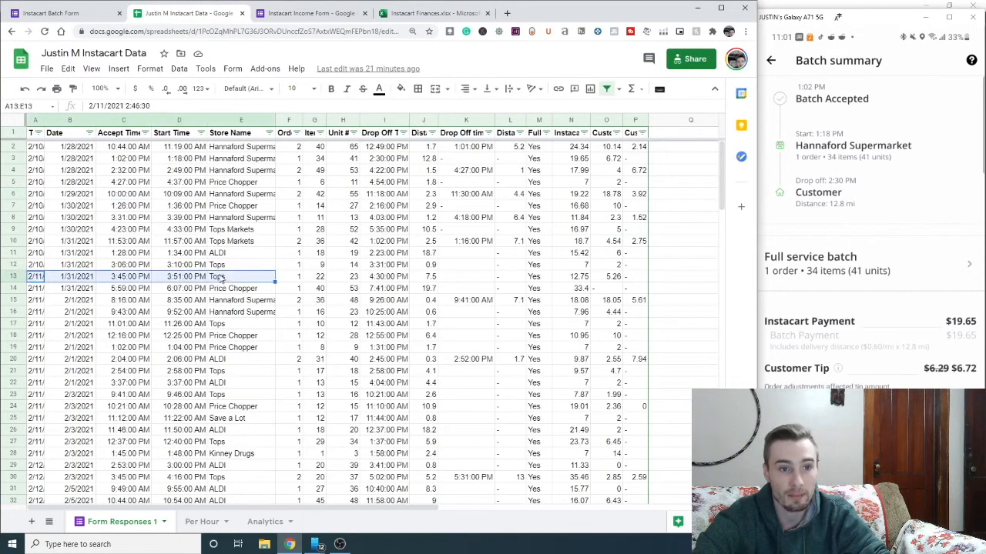
{"action": "left_click", "coordinate": [39, 159]}
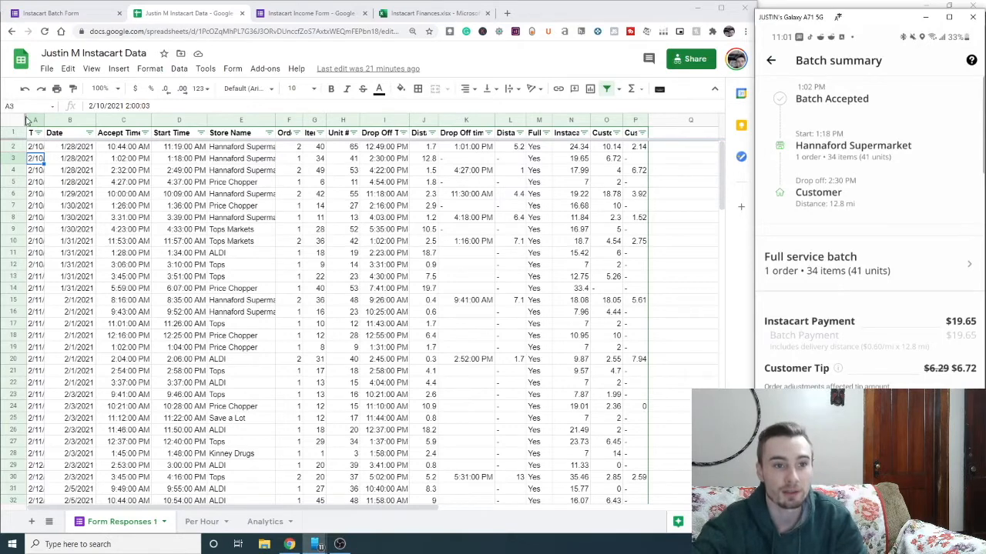
{"action": "left_click_drag", "start_coordinate": [36, 147], "coordinate": [678, 121]}
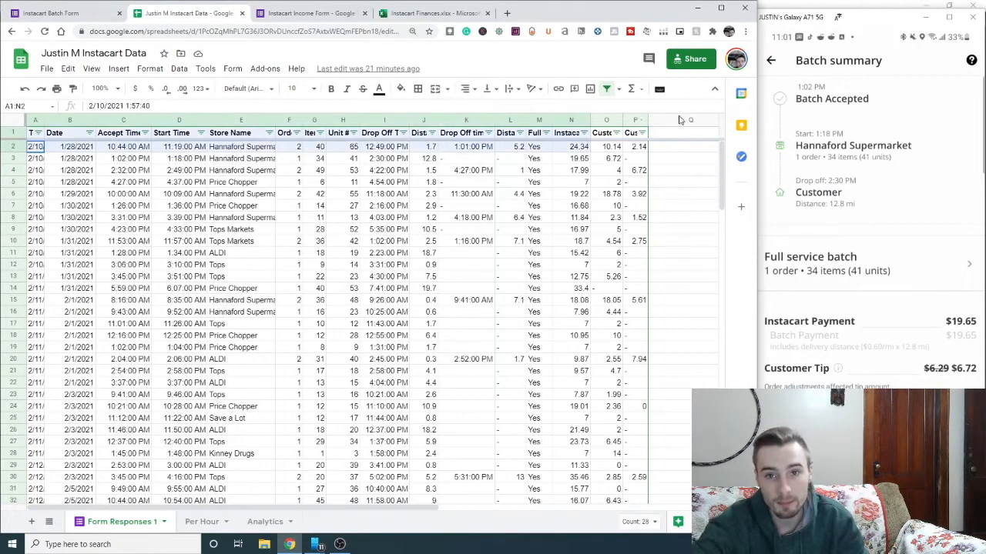
{"action": "left_click", "coordinate": [15, 121]}
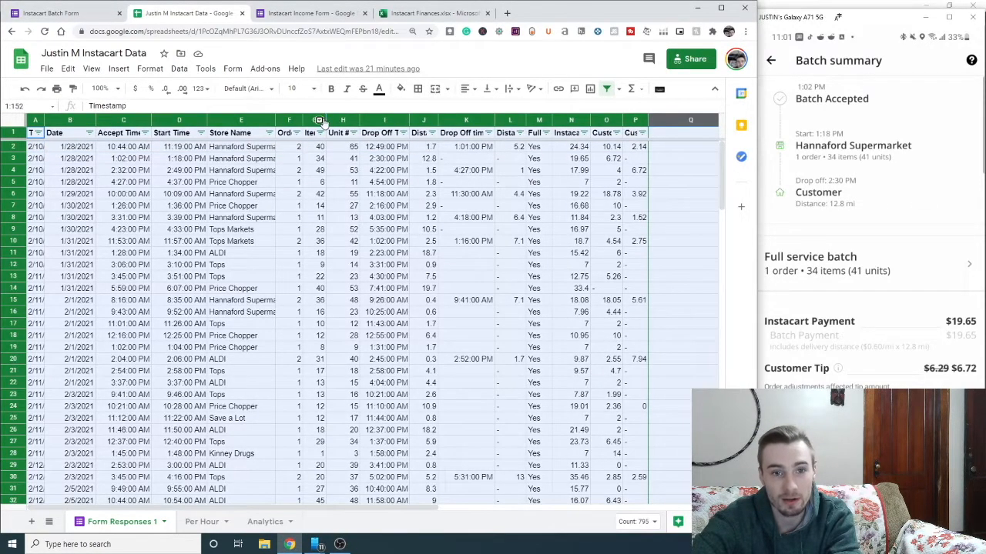
{"action": "right_click", "coordinate": [323, 122]}
{"action": "double_click", "coordinate": [301, 120]}
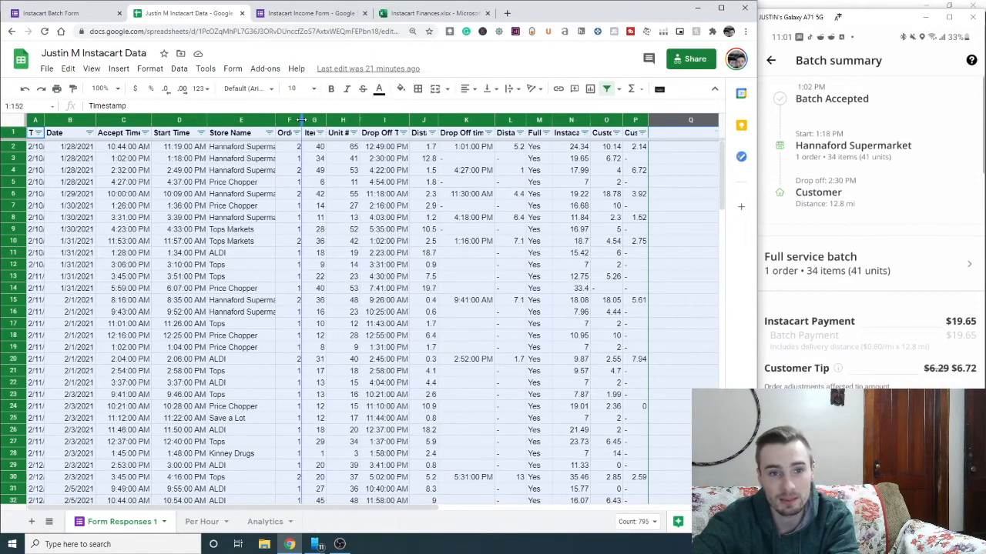
{"action": "left_click", "coordinate": [86, 136]}
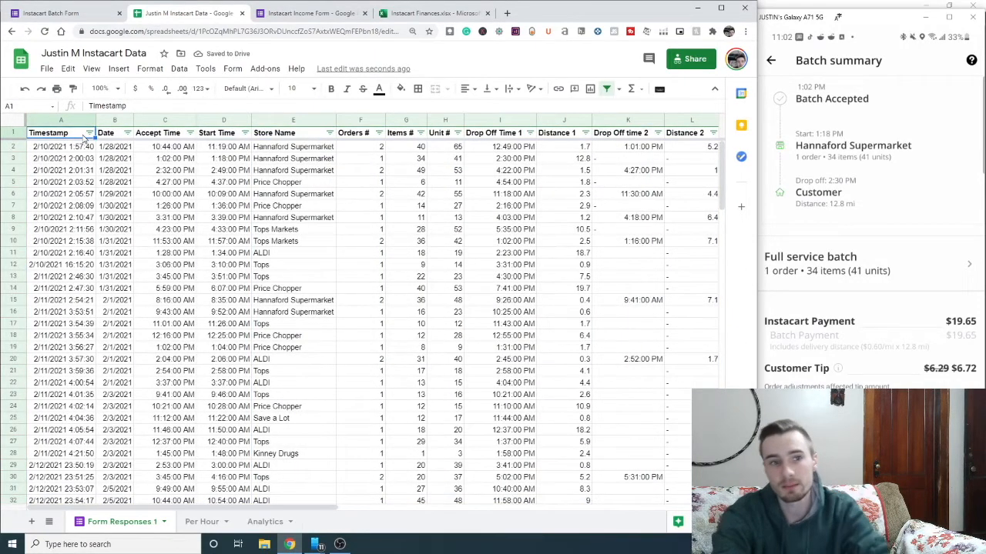
Examine the form responses header row from Timestamp across to Customer B Tip and return to the first column
{"action": "key", "text": "Right"}
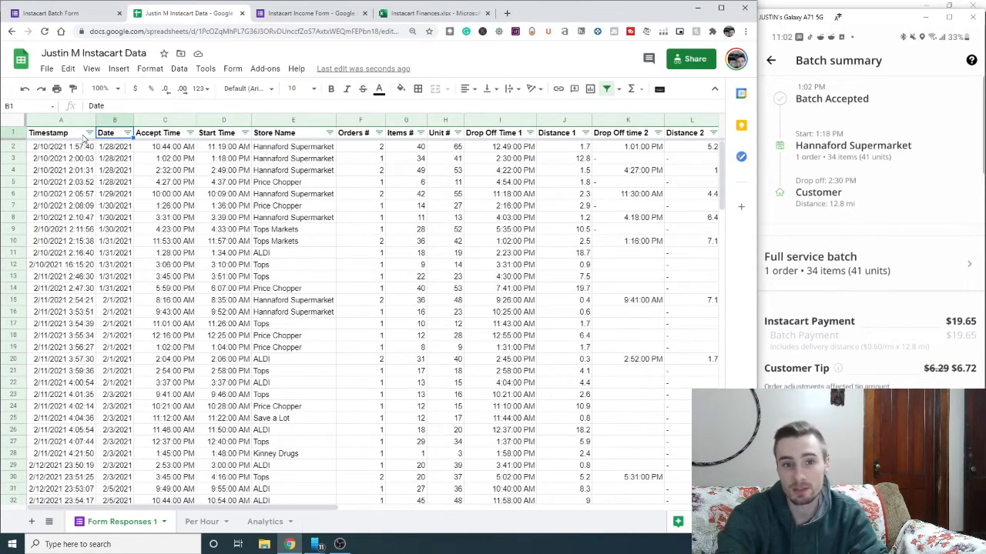
{"action": "key", "text": "Right"}
{"action": "key", "text": "Right"}
{"action": "key", "text": "Right"}
{"action": "key", "text": "Right"}
{"action": "key", "text": "Right"}
{"action": "key", "text": "Right"}
{"action": "key", "text": "Right"}
{"action": "key", "text": "Right"}
{"action": "key", "text": "Right"}
{"action": "key", "text": "Right"}
{"action": "key", "text": "Right"}
{"action": "key", "text": "Right"}
{"action": "key", "text": "Right"}
{"action": "key", "text": "Right"}
{"action": "key", "text": "Right"}
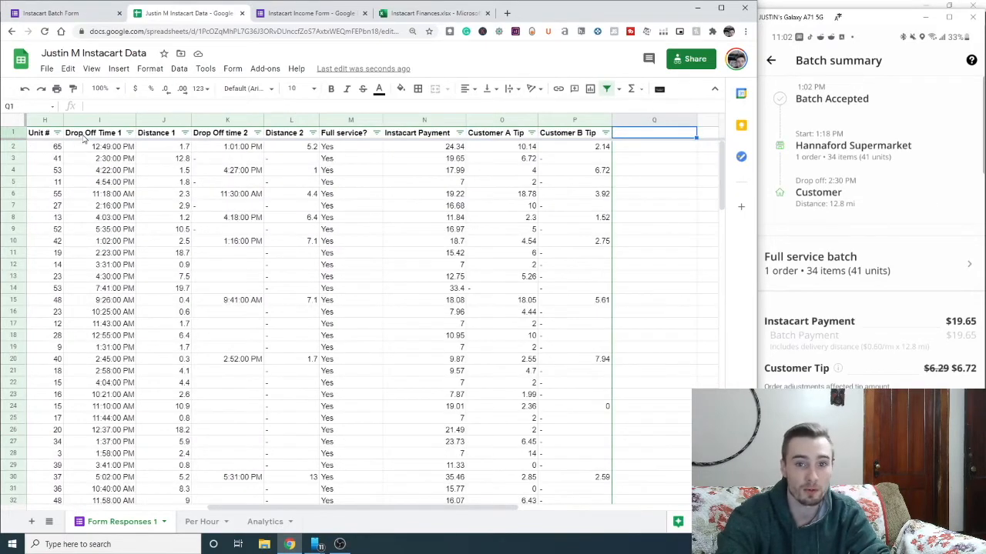
{"action": "key", "text": "Left"}
{"action": "key", "text": "Left"}
{"action": "key", "text": "Left"}
{"action": "key", "text": "Left"}
{"action": "key", "text": "Left"}
{"action": "key", "text": "Left"}
{"action": "key", "text": "Left"}
{"action": "key", "text": "Left"}
{"action": "key", "text": "Left"}
{"action": "key", "text": "Left"}
{"action": "key", "text": "Left"}
{"action": "key", "text": "Left"}
{"action": "key", "text": "Left"}
{"action": "key", "text": "Left"}
{"action": "key", "text": "Left"}
{"action": "key", "text": "Left"}
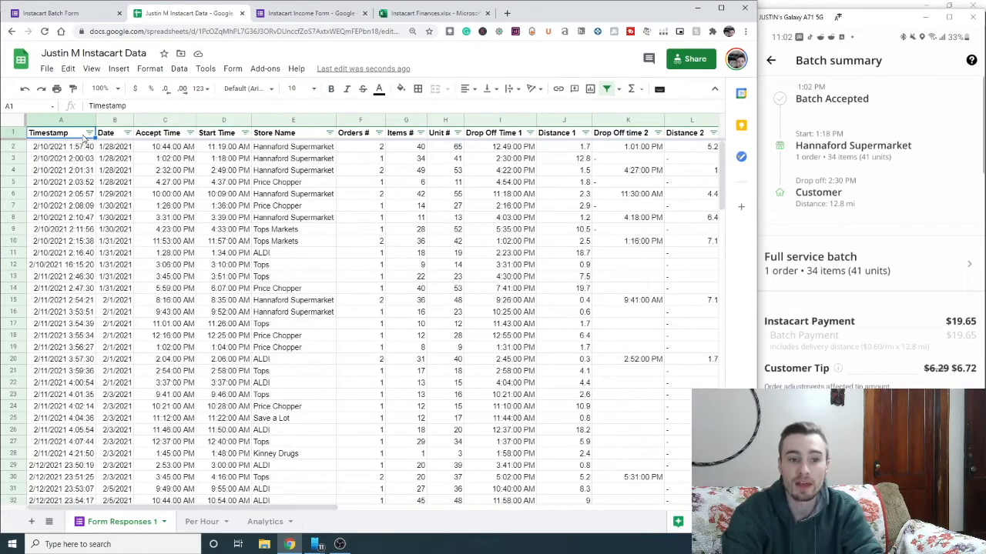
Look over the Per Hour and Analytics sheets of the Instacart Data spreadsheet, ending on Per Hour
{"action": "left_click", "coordinate": [203, 522]}
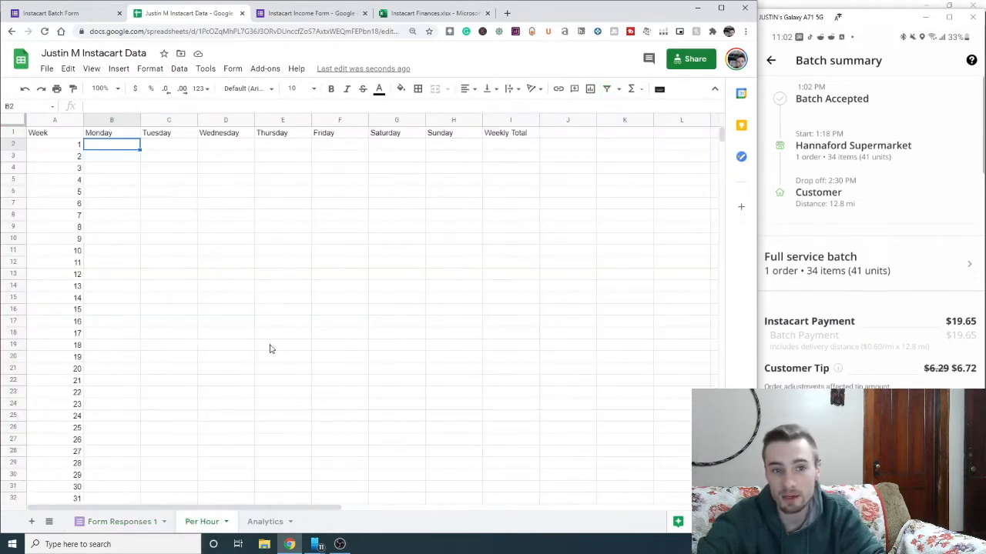
{"action": "left_click", "coordinate": [267, 522]}
{"action": "left_click", "coordinate": [201, 522]}
{"action": "left_click", "coordinate": [264, 544]}
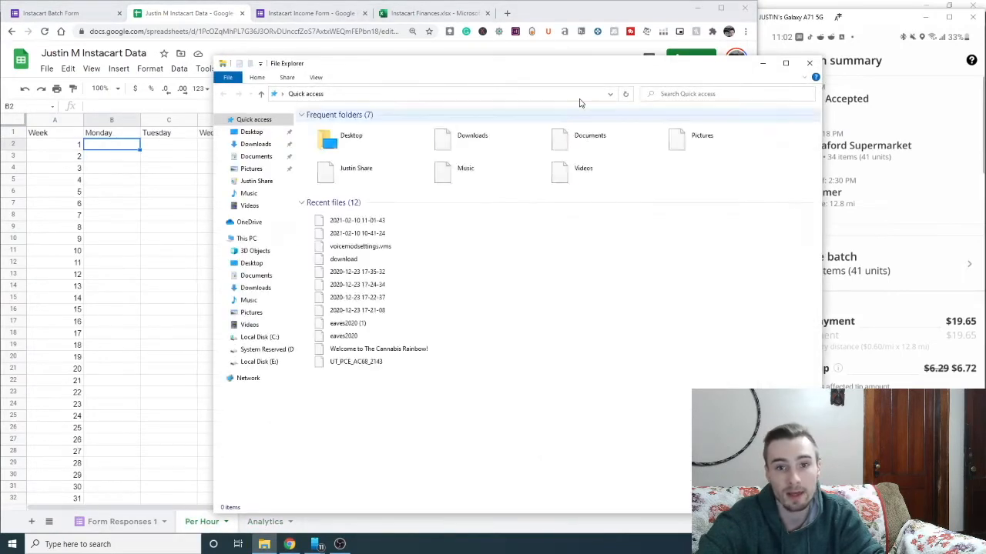
{"action": "left_click", "coordinate": [195, 525]}
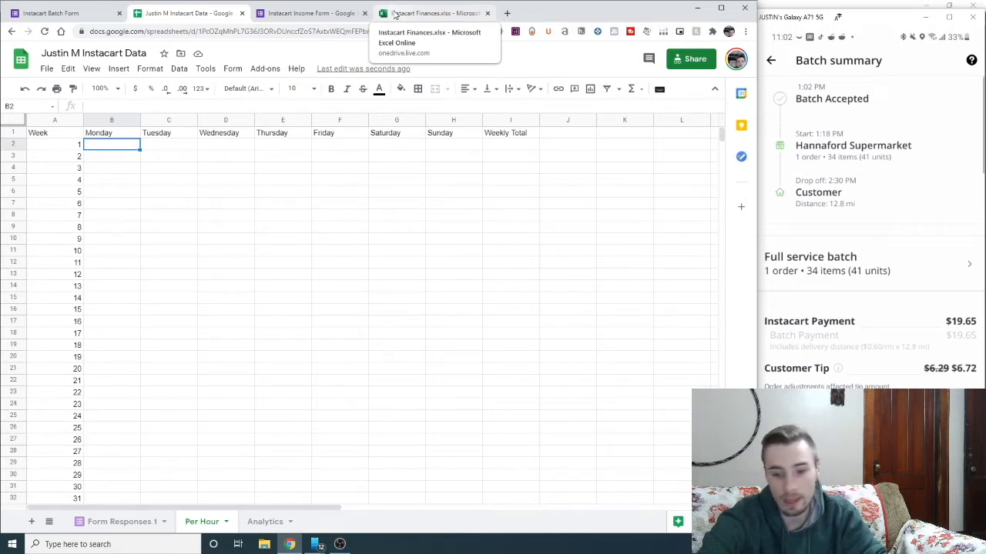
Switch to the Instacart Finances workbook in Excel Online and inspect the Gross sheet's Full Time Spent and Time (min) columns
{"action": "left_click", "coordinate": [394, 14]}
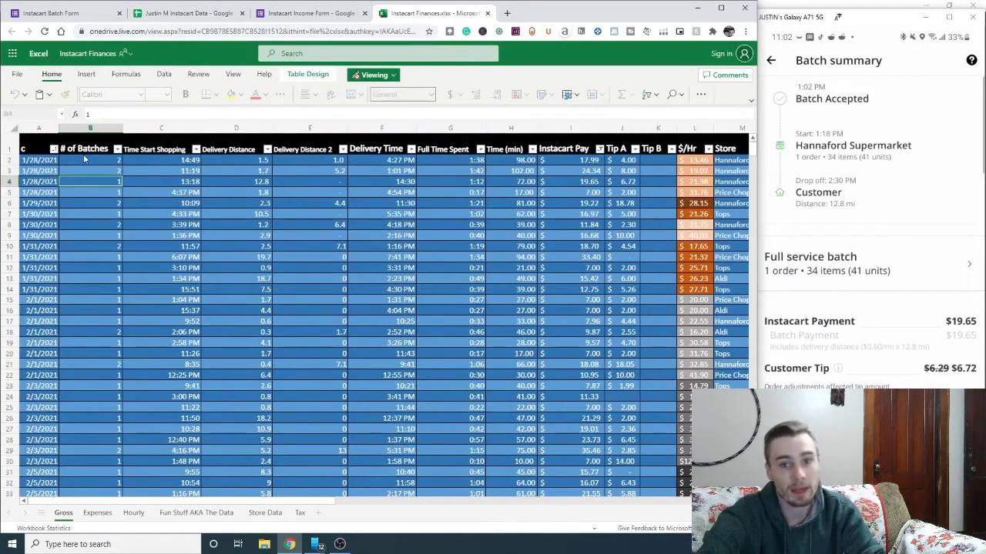
{"action": "left_click", "coordinate": [37, 150]}
{"action": "left_click", "coordinate": [35, 160]}
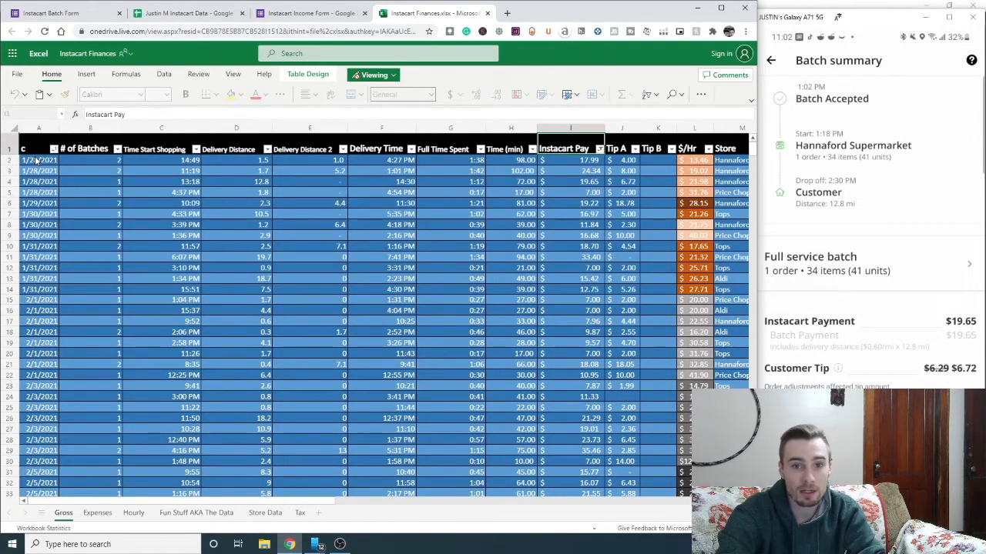
{"action": "key", "text": "Left"}
{"action": "key", "text": "Down"}
{"action": "key", "text": "Up"}
{"action": "key", "text": "Down"}
{"action": "key", "text": "Down"}
{"action": "key", "text": "Left"}
{"action": "key", "text": "Right"}
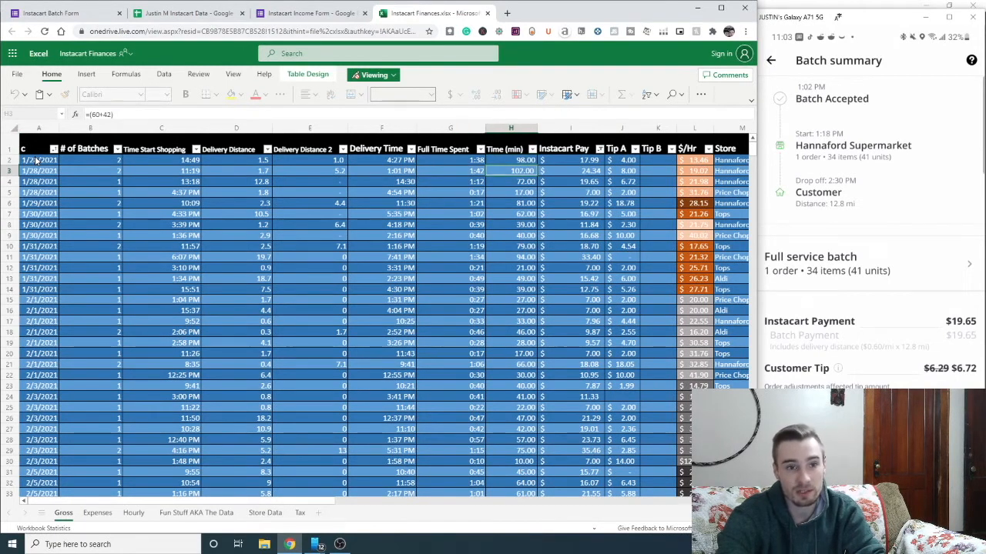
{"action": "key", "text": "Down"}
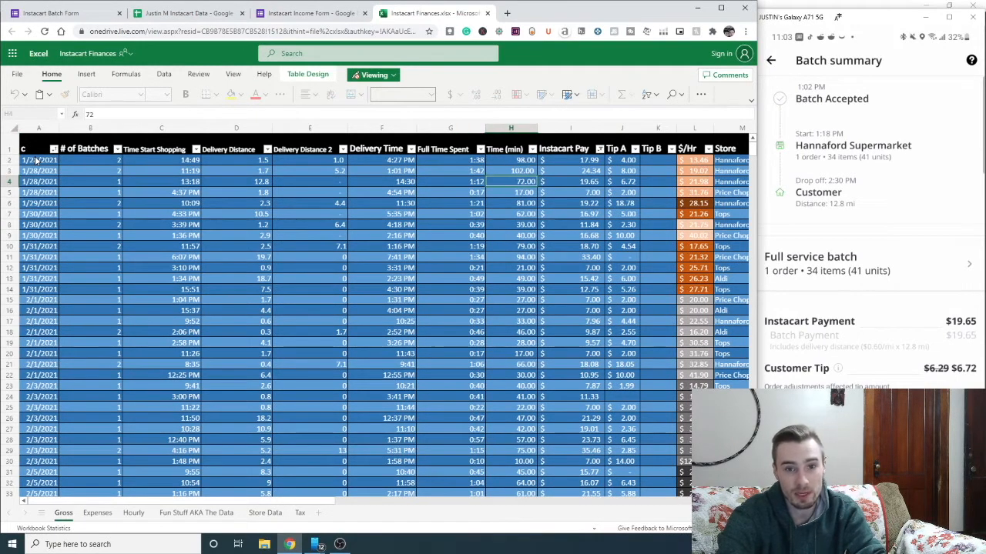
{"action": "key", "text": "Up"}
{"action": "key", "text": "Up"}
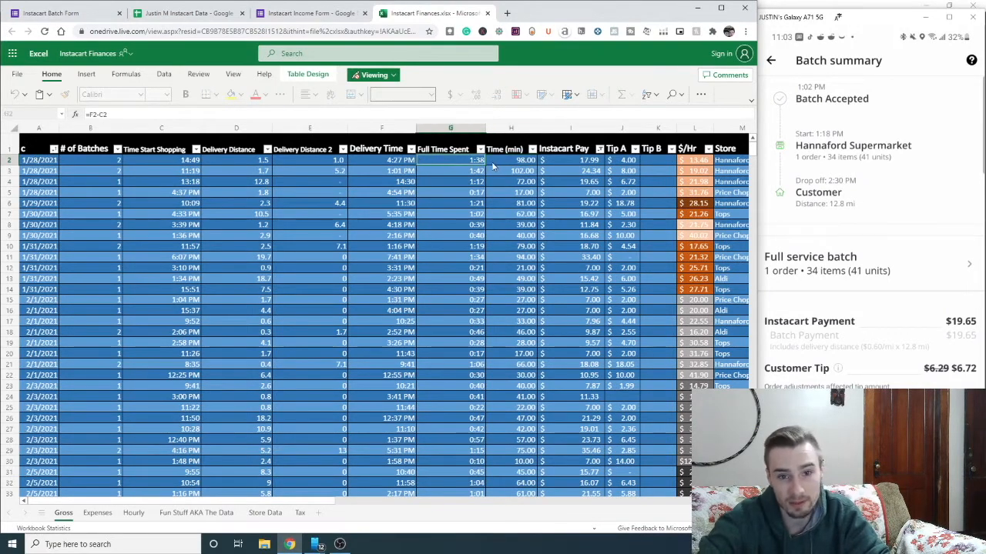
Inspect the Gross sheet's tip columns, the $/Hr formula and the Pay per Item and Pay Per Unit columns
{"action": "left_click", "coordinate": [629, 165]}
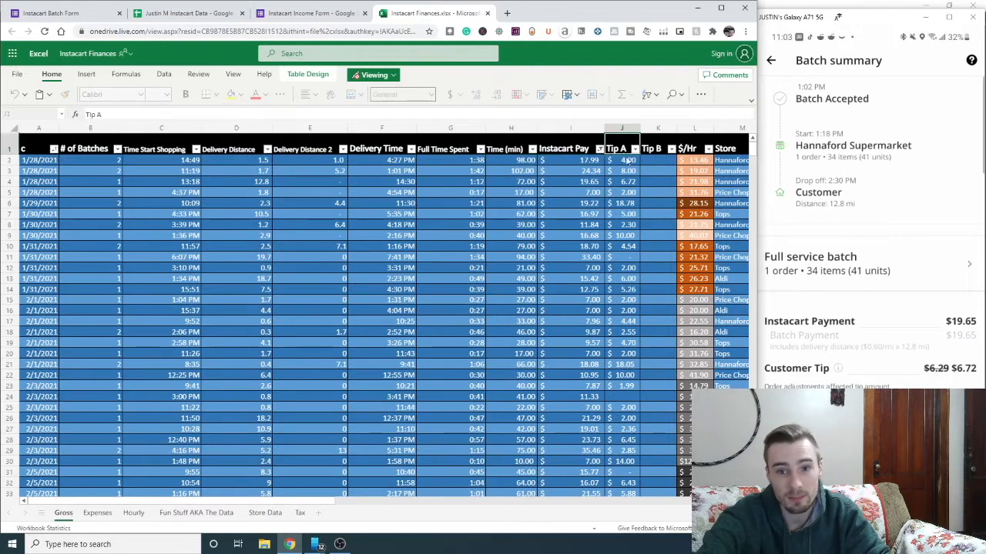
{"action": "key", "text": "Right"}
{"action": "key", "text": "Right"}
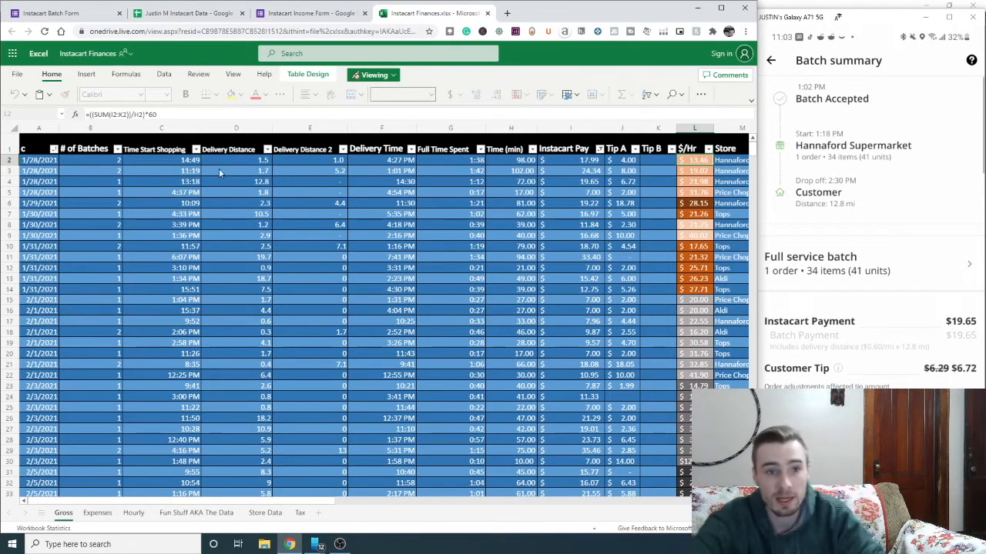
{"action": "key", "text": "Right"}
{"action": "key", "text": "Right"}
{"action": "key", "text": "Right"}
{"action": "key", "text": "Right"}
{"action": "key", "text": "Right"}
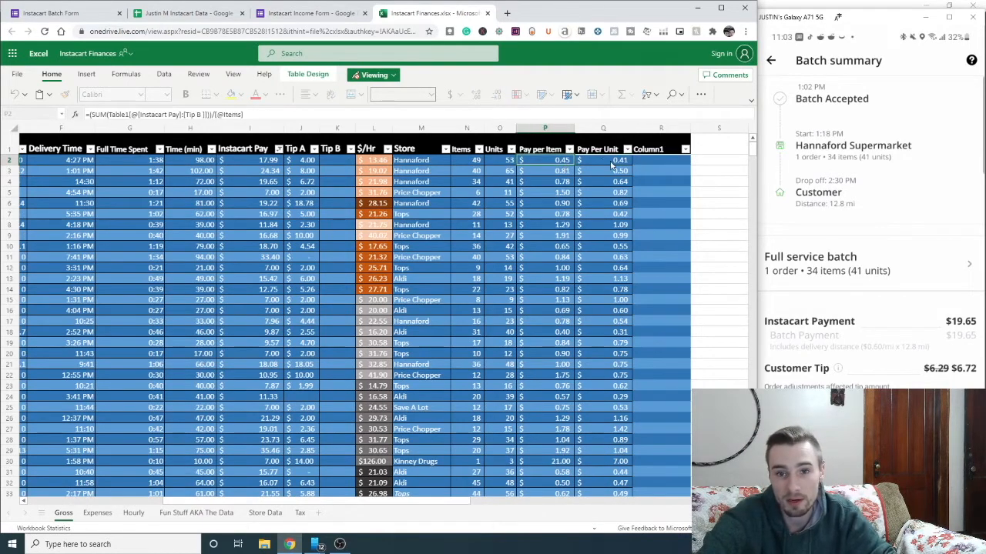
{"action": "left_click_drag", "start_coordinate": [449, 248], "coordinate": [9, 237]}
View the Expenses sheet and the Hourly sheet's per-run and per-hour daily averages in the Instacart Finances workbook
{"action": "left_click", "coordinate": [94, 513]}
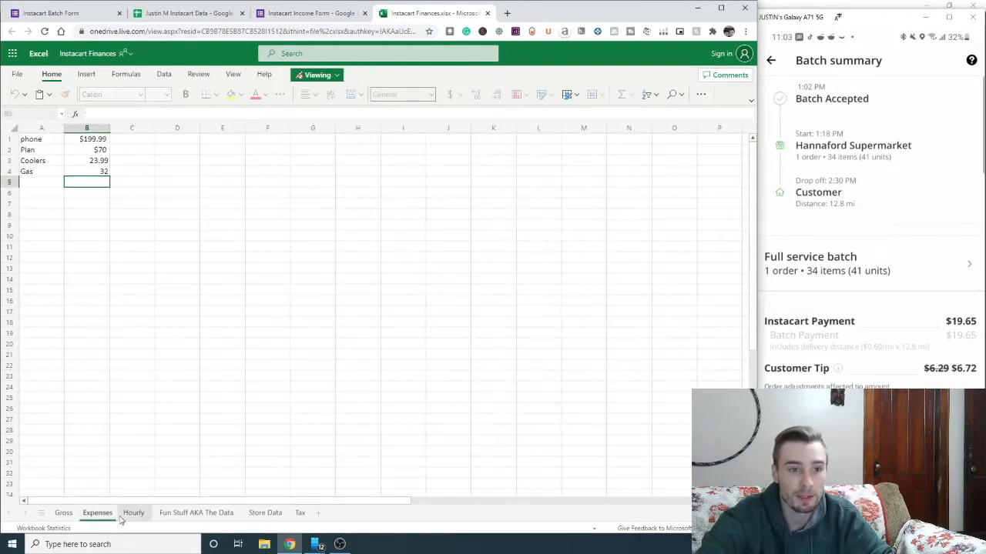
{"action": "left_click", "coordinate": [133, 513]}
{"action": "left_click", "coordinate": [180, 153]}
{"action": "left_click", "coordinate": [245, 163]}
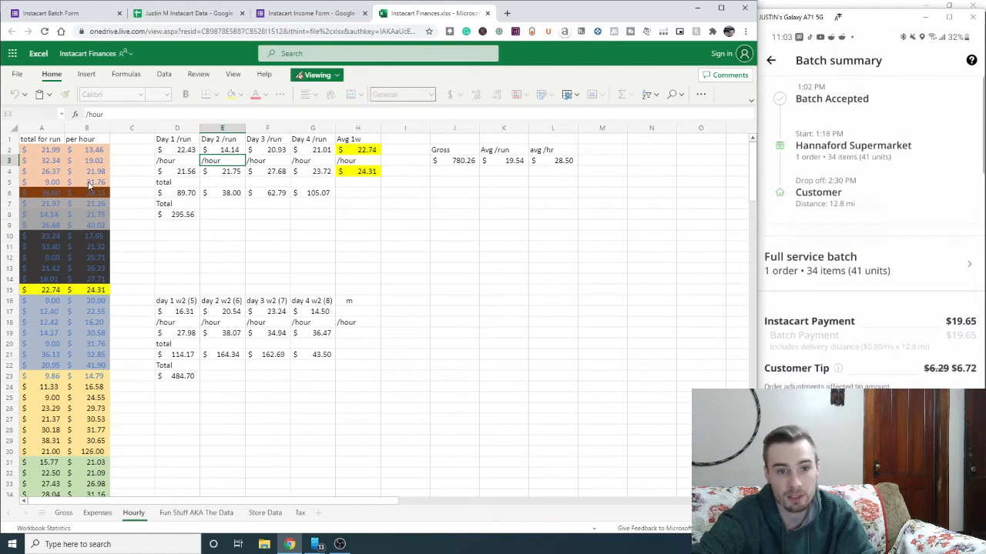
{"action": "left_click", "coordinate": [153, 174]}
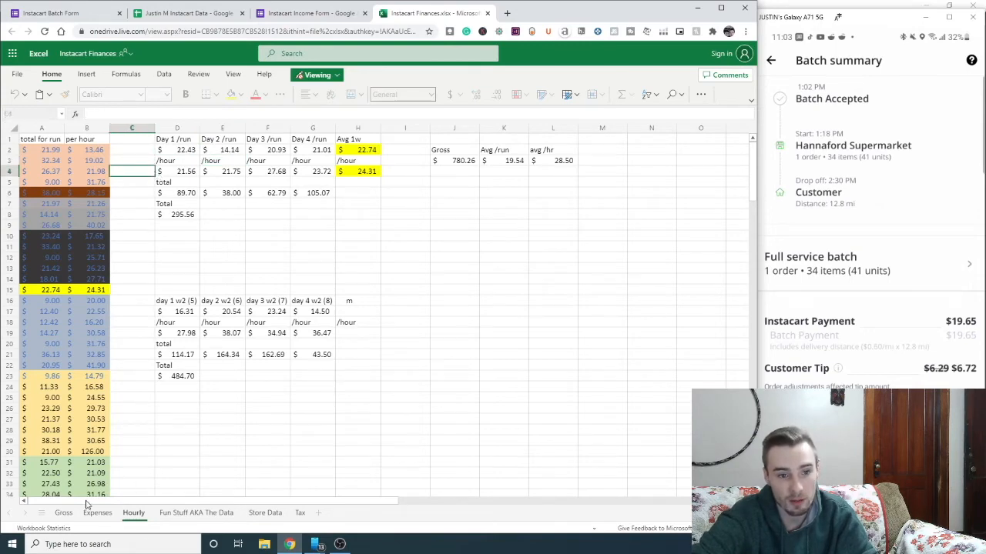
Compare the Gross sheet's batch rows with the full total for run and per hour lists on the Hourly sheet
{"action": "left_click", "coordinate": [64, 514]}
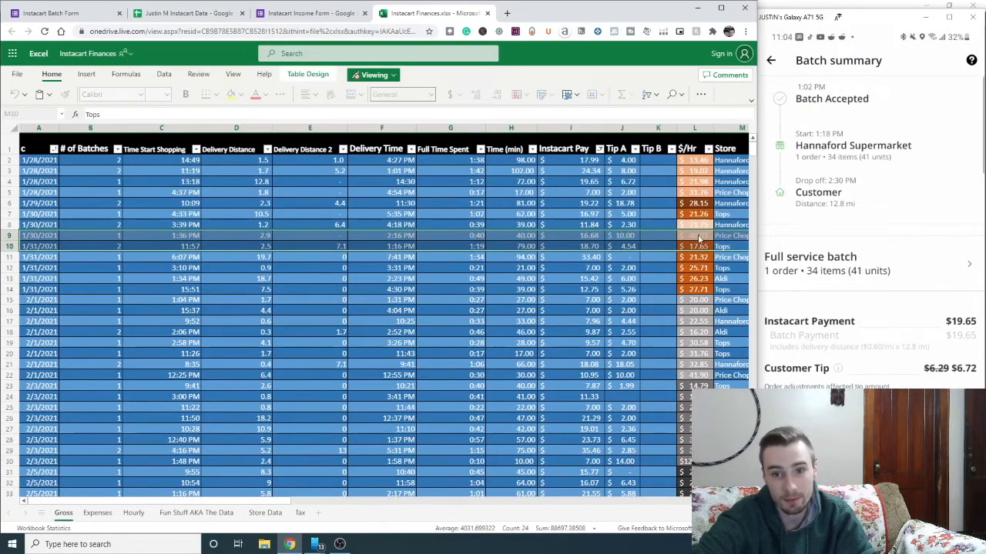
{"action": "left_click", "coordinate": [133, 513]}
{"action": "scroll", "coordinate": [70, 260], "scroll_direction": "down", "scroll_amount": 4}
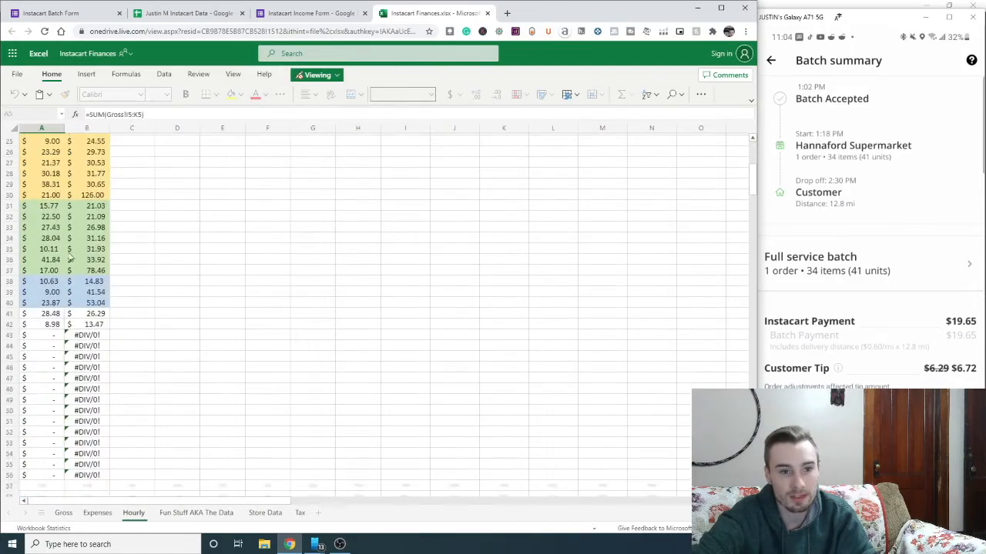
{"action": "scroll", "coordinate": [70, 260], "scroll_direction": "up", "scroll_amount": 4}
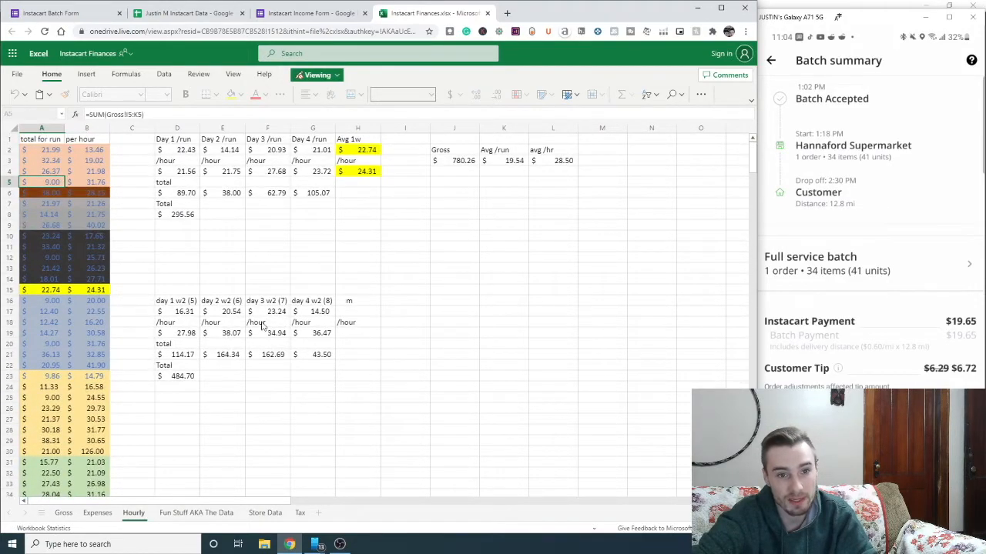
Inspect the first week's Total formula on the Hourly sheet, check the form responses spreadsheet, and return to the Hourly sheet
{"action": "left_click", "coordinate": [187, 215]}
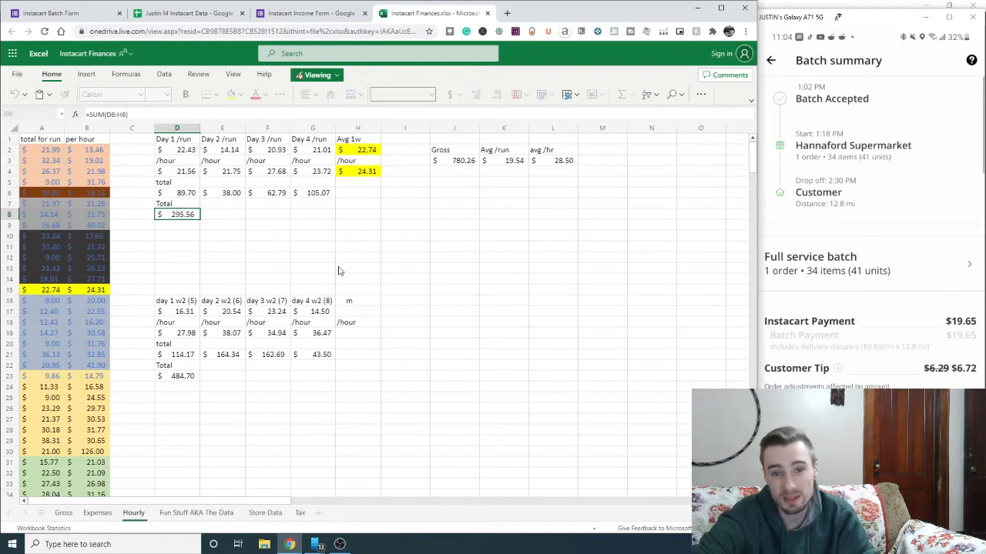
{"action": "left_click", "coordinate": [189, 13]}
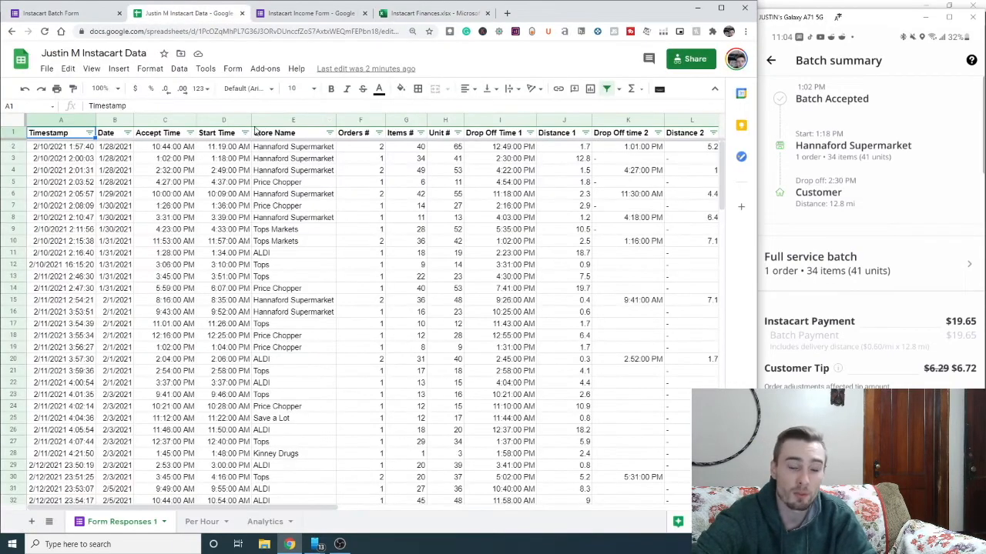
{"action": "left_click", "coordinate": [389, 14]}
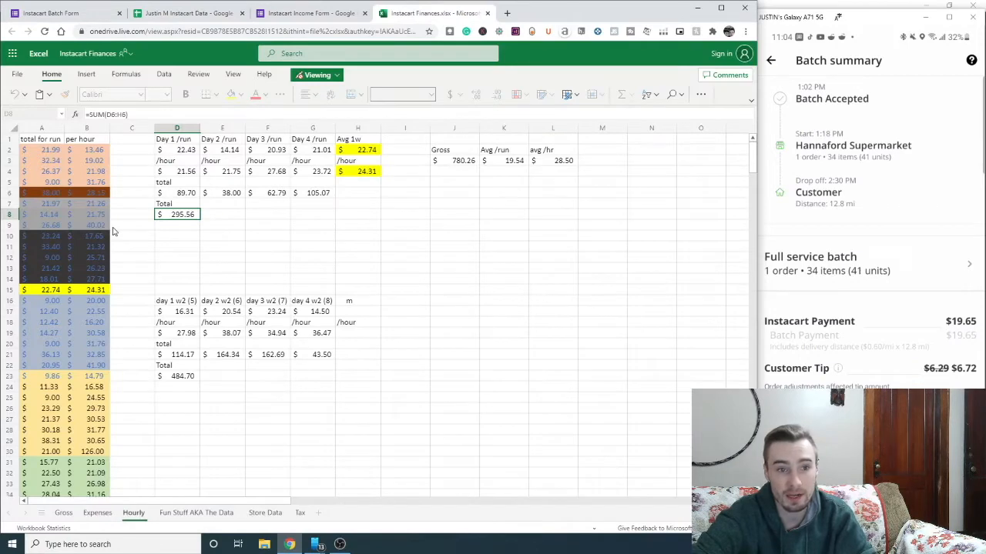
Examine the Fun Stuff AKA The Data sheet's minutes, hourly, items and units line chart, batch table and $/Hr scatter charts
{"action": "left_click", "coordinate": [220, 519]}
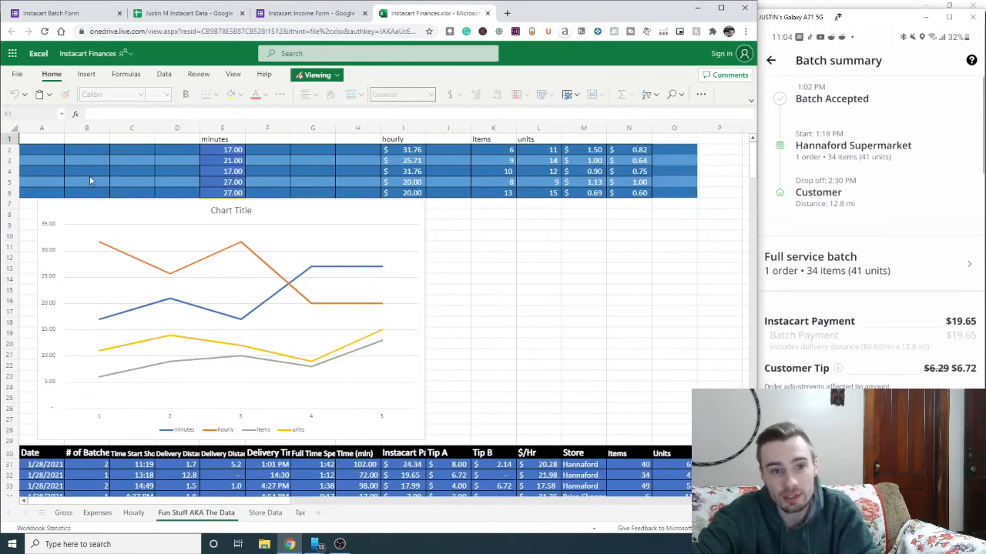
{"action": "left_click_drag", "start_coordinate": [89, 175], "coordinate": [35, 159]}
{"action": "left_click", "coordinate": [585, 237]}
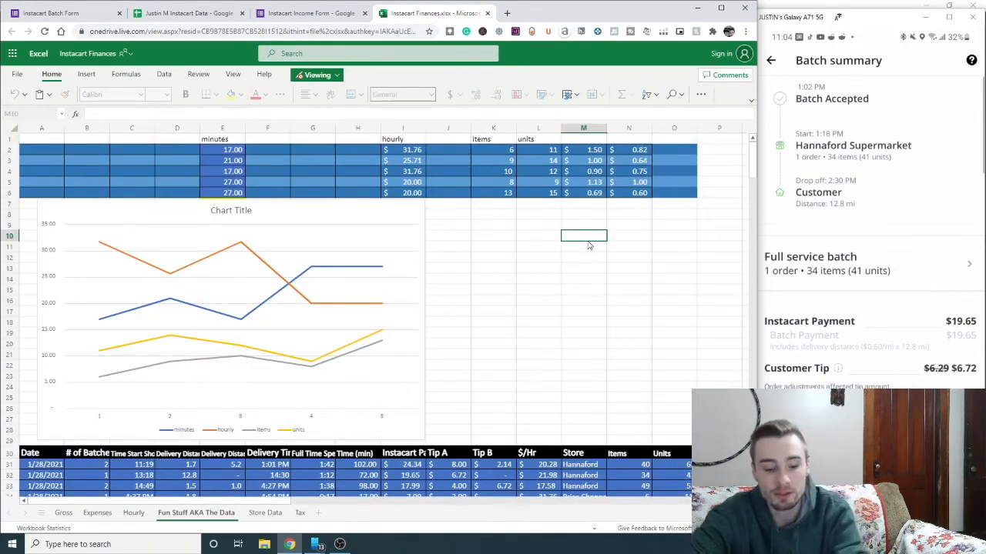
{"action": "scroll", "coordinate": [589, 245], "scroll_direction": "down", "scroll_amount": 3}
{"action": "scroll", "coordinate": [360, 290], "scroll_direction": "down", "scroll_amount": 3}
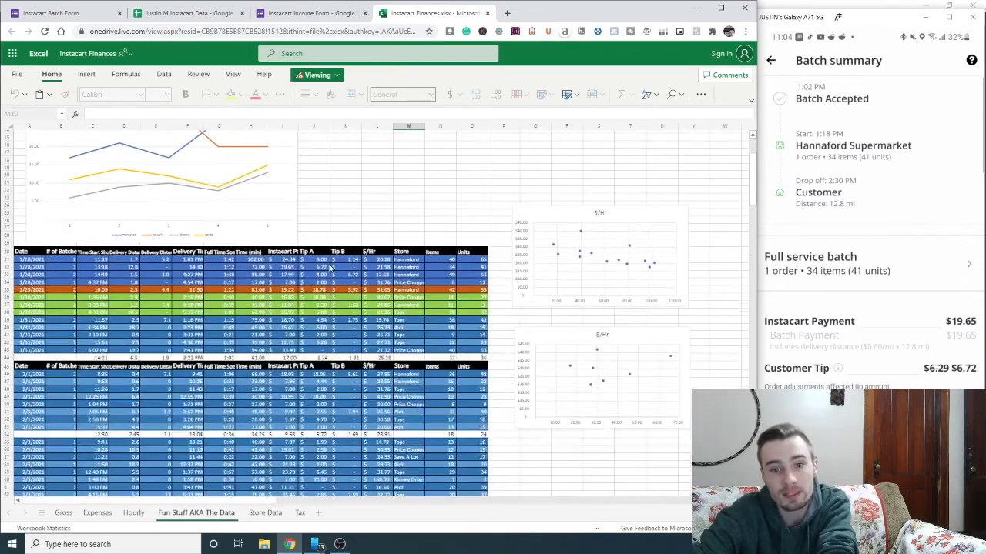
{"action": "scroll", "coordinate": [331, 265], "scroll_direction": "up", "scroll_amount": 3}
{"action": "left_click", "coordinate": [95, 277]}
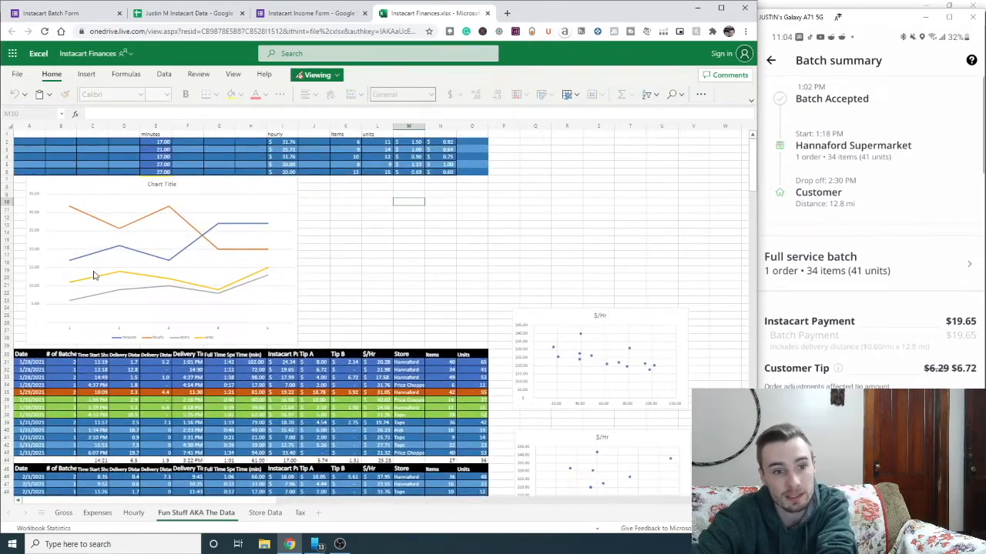
{"action": "scroll", "coordinate": [118, 174], "scroll_direction": "up", "scroll_amount": 5}
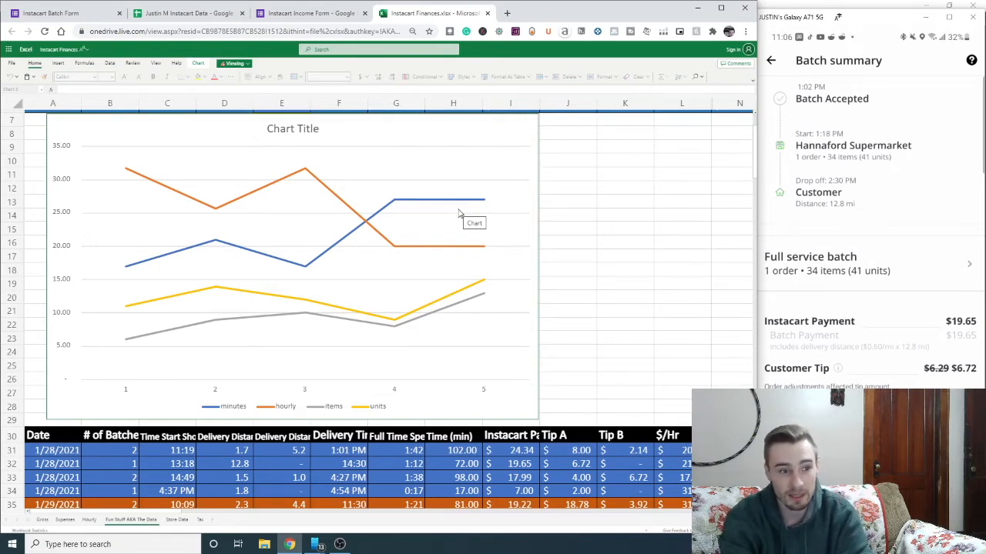
View the Store Data and Tax sheets, and switch to the phone's Stride app to view its 2021 Tax Dashboard
{"action": "left_click", "coordinate": [177, 519]}
{"action": "left_click", "coordinate": [200, 519]}
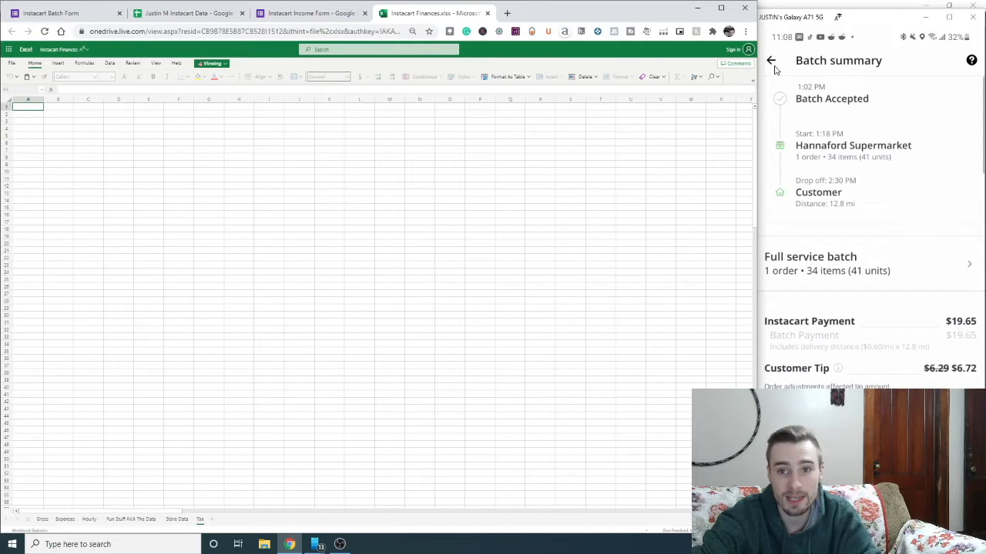
{"action": "left_click", "coordinate": [897, 246]}
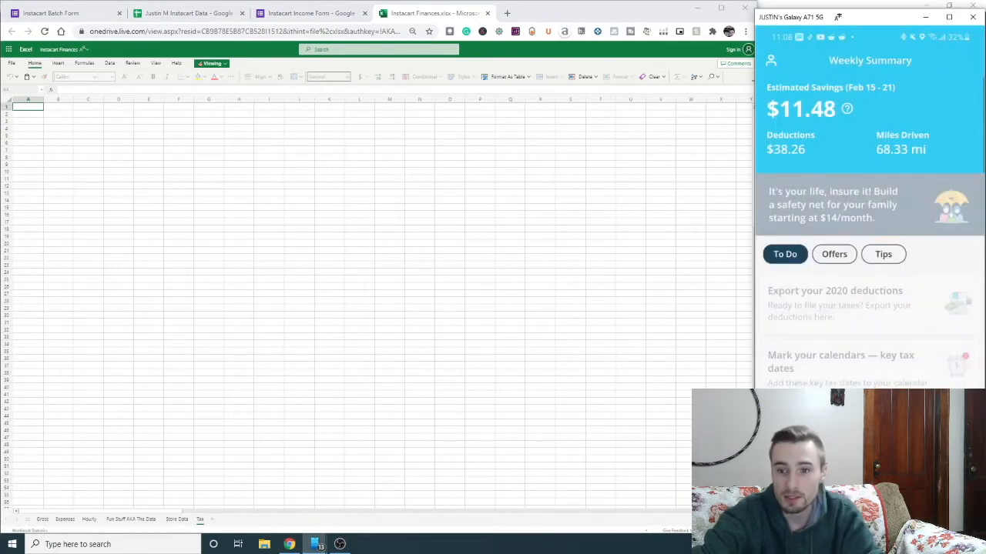
{"action": "left_click", "coordinate": [869, 492]}
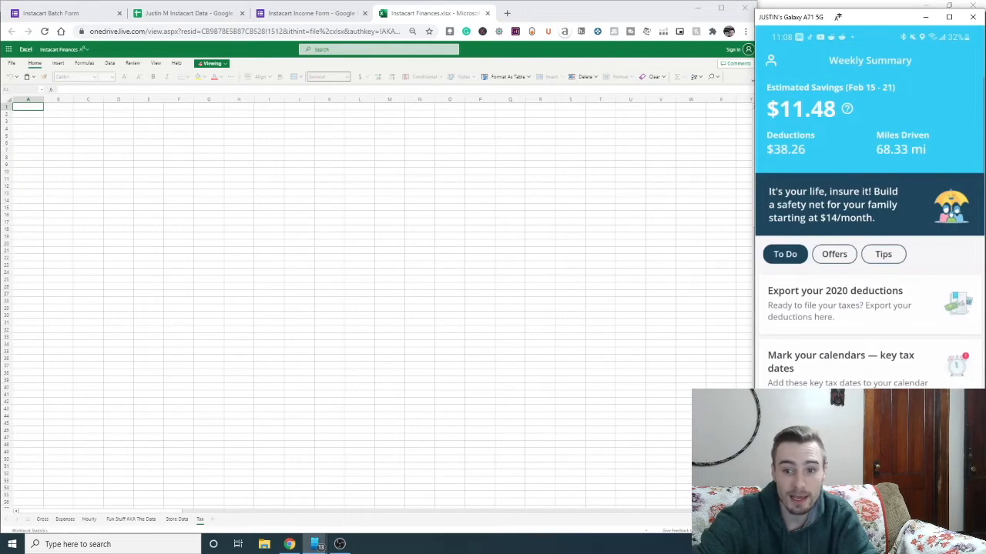
{"action": "left_click", "coordinate": [835, 507]}
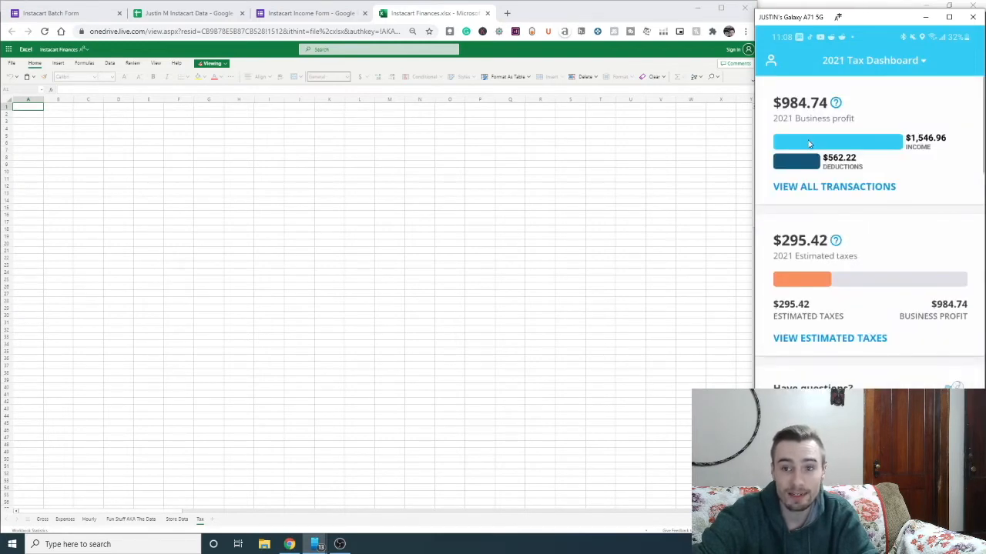
View the 2021 income transactions and inspect the Week of 1/25's gross income, deductions and estimated taxes
{"action": "left_click", "coordinate": [856, 187]}
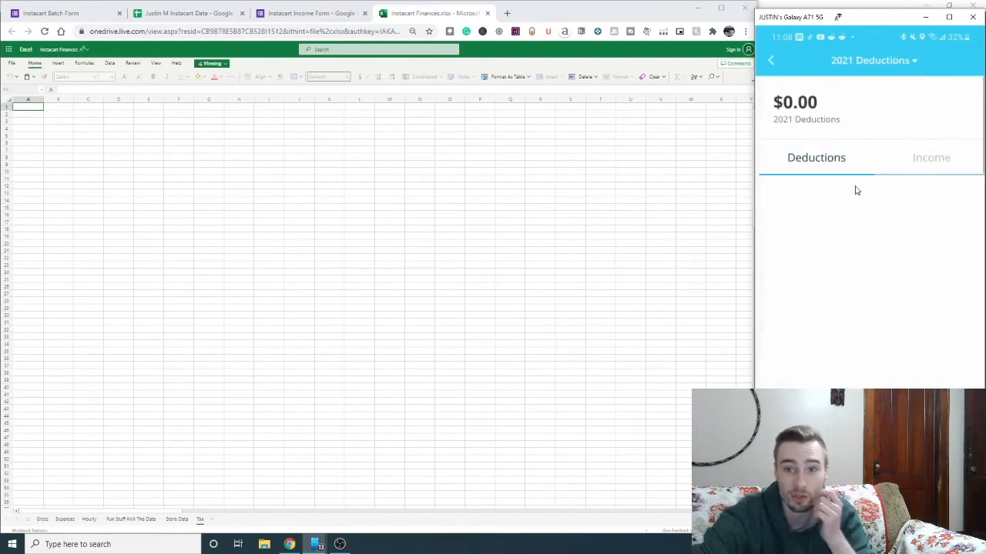
{"action": "left_click", "coordinate": [916, 157]}
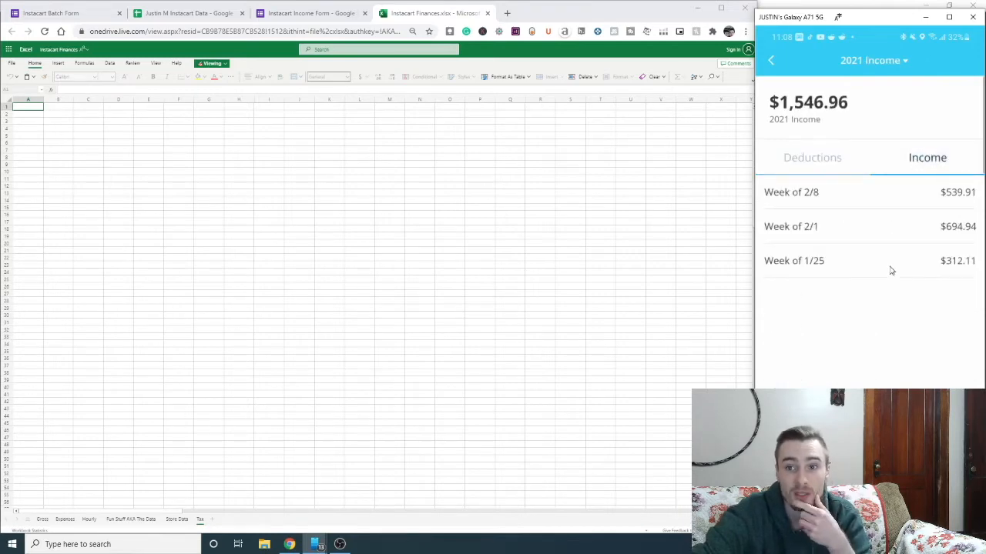
{"action": "left_click", "coordinate": [891, 269]}
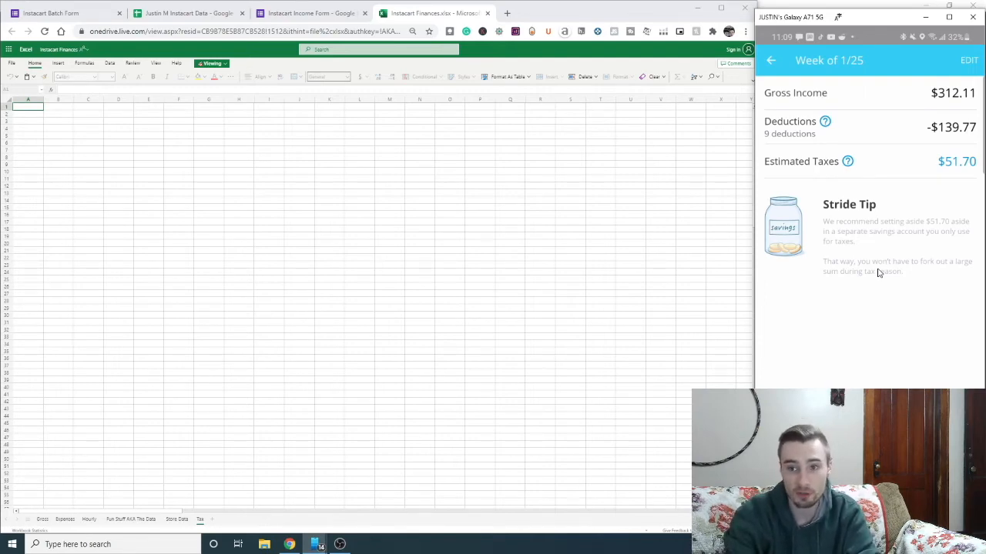
{"action": "left_click", "coordinate": [770, 60]}
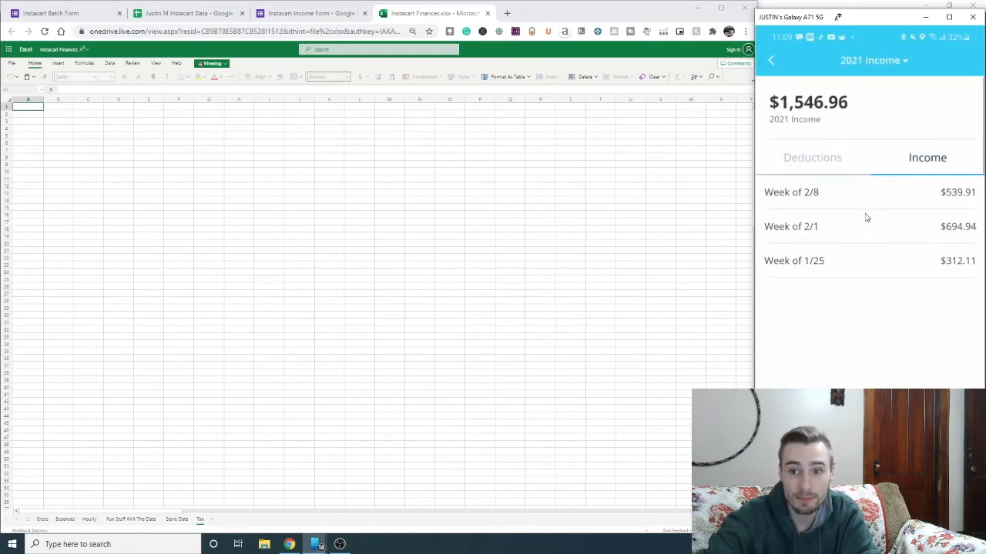
Inspect the income, deductions and estimated taxes for the Week of 2/1 and return to the 2021 Income list
{"action": "left_click", "coordinate": [864, 218]}
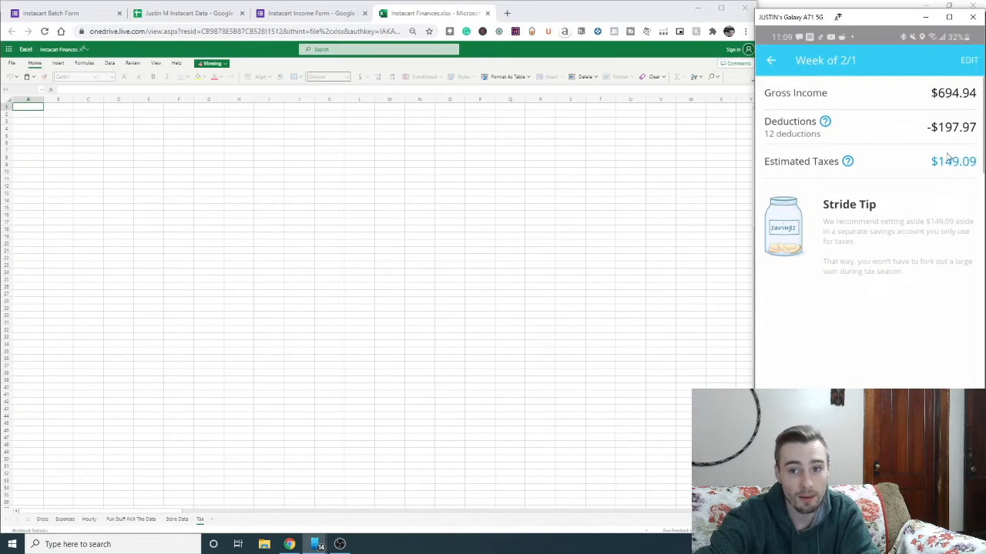
{"action": "left_click", "coordinate": [770, 61]}
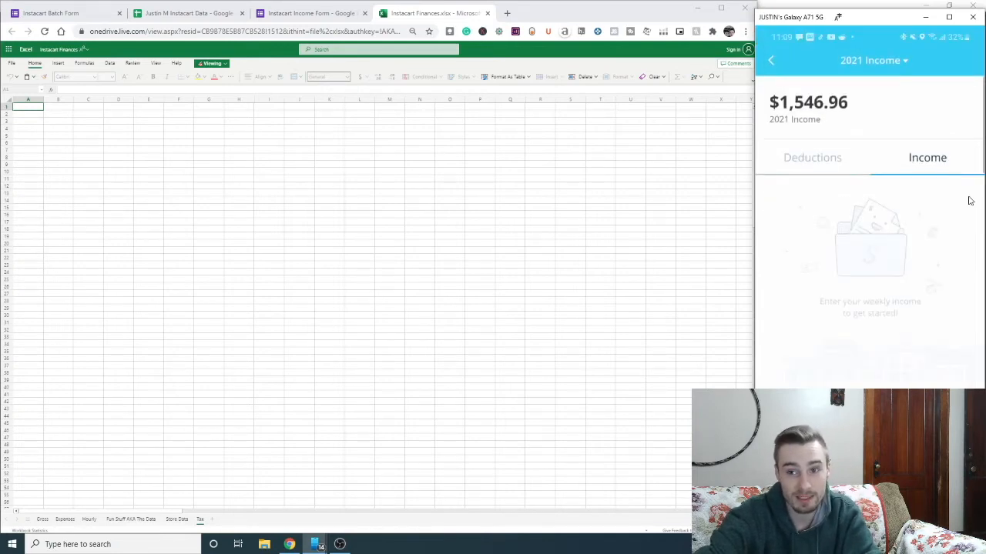
{"action": "left_click", "coordinate": [956, 231]}
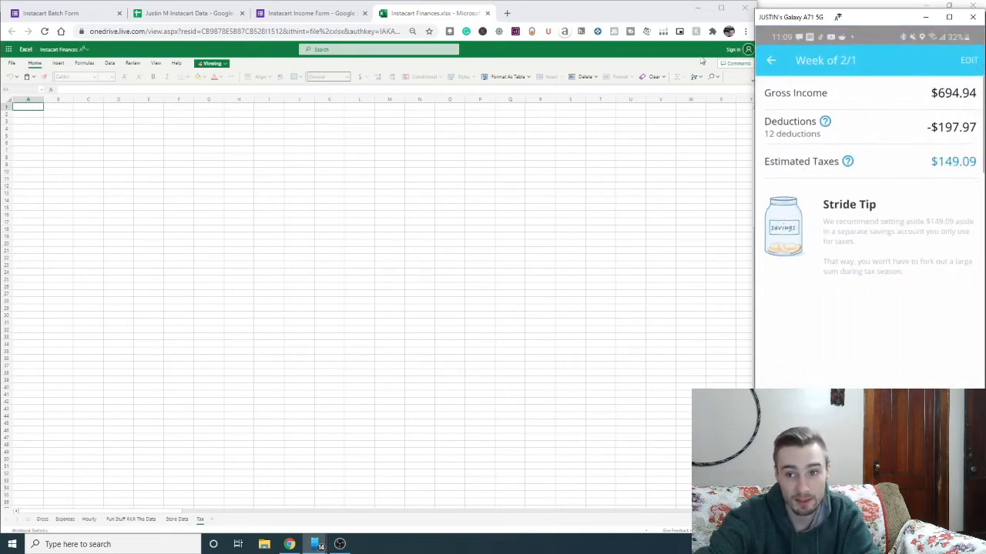
{"action": "left_click", "coordinate": [770, 62]}
{"action": "left_click", "coordinate": [910, 197]}
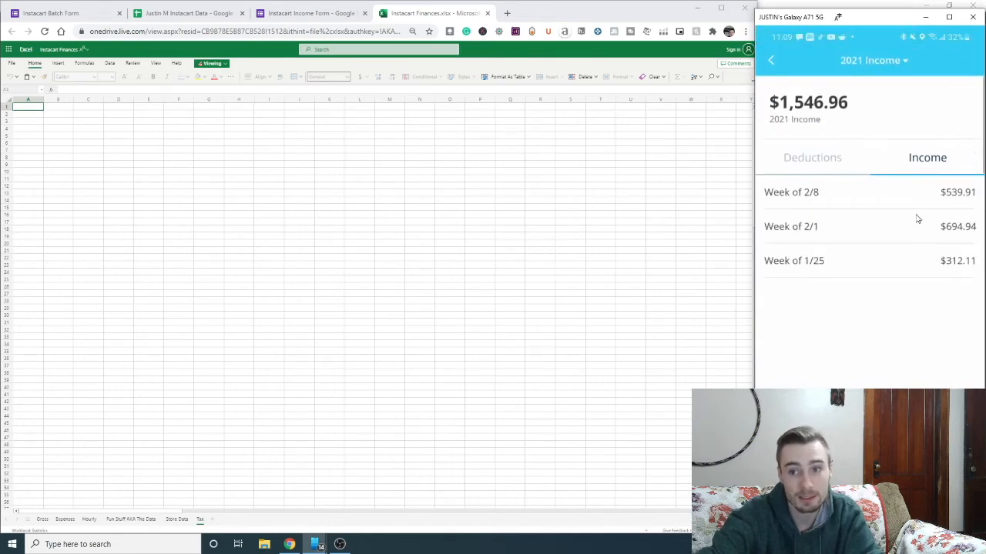
{"action": "left_click", "coordinate": [772, 61]}
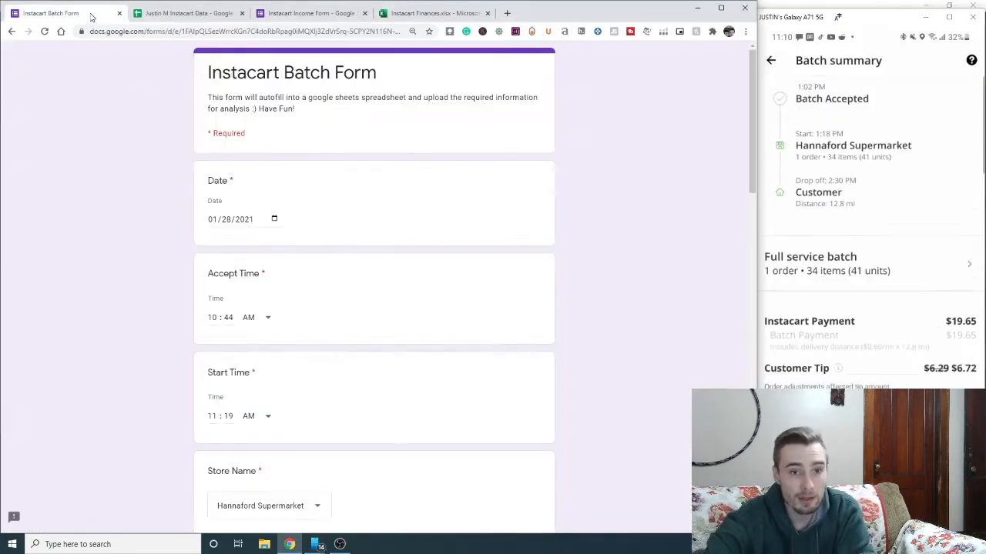
Review the filled-in Instacart Batch Form, maximize the browser window, and compare the form with its Instacart Income Form editing page
{"action": "scroll", "coordinate": [352, 251], "scroll_direction": "down", "scroll_amount": 6}
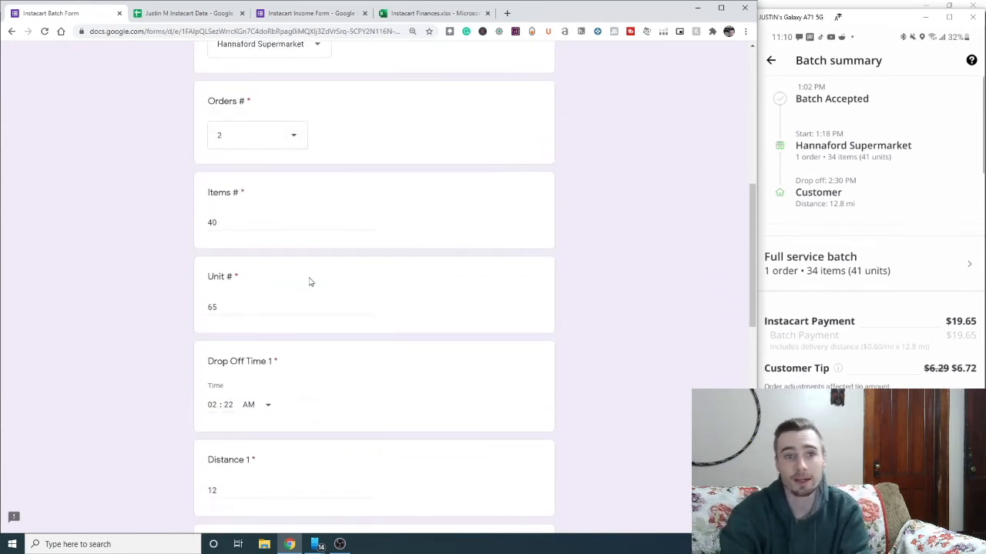
{"action": "scroll", "coordinate": [308, 266], "scroll_direction": "up", "scroll_amount": 6}
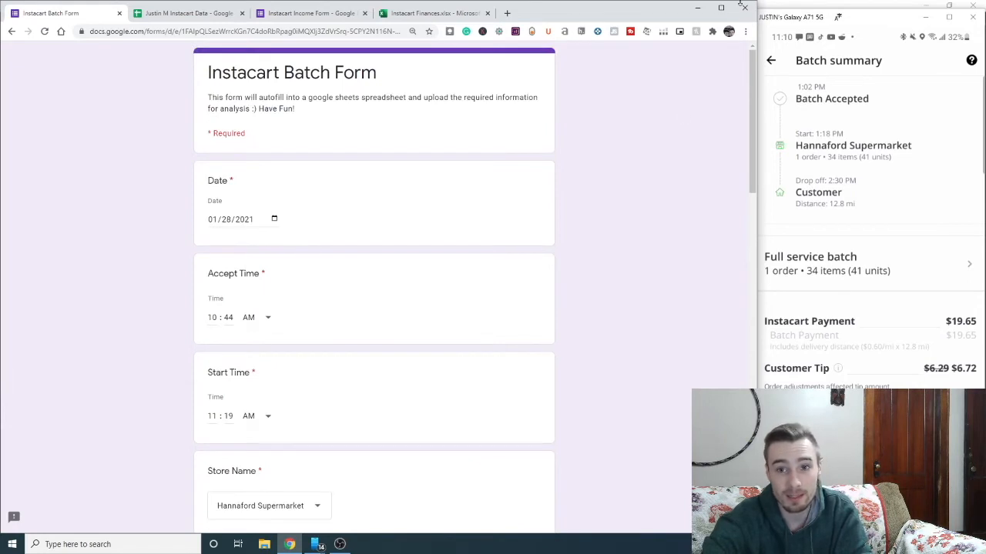
{"action": "left_click", "coordinate": [721, 8]}
{"action": "left_click", "coordinate": [293, 14]}
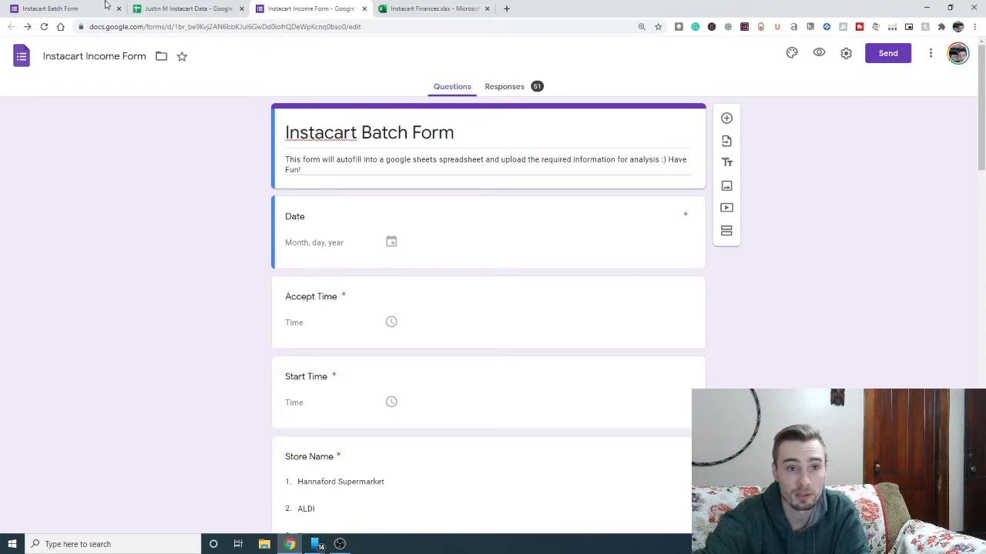
{"action": "key", "text": "ctrl+1"}
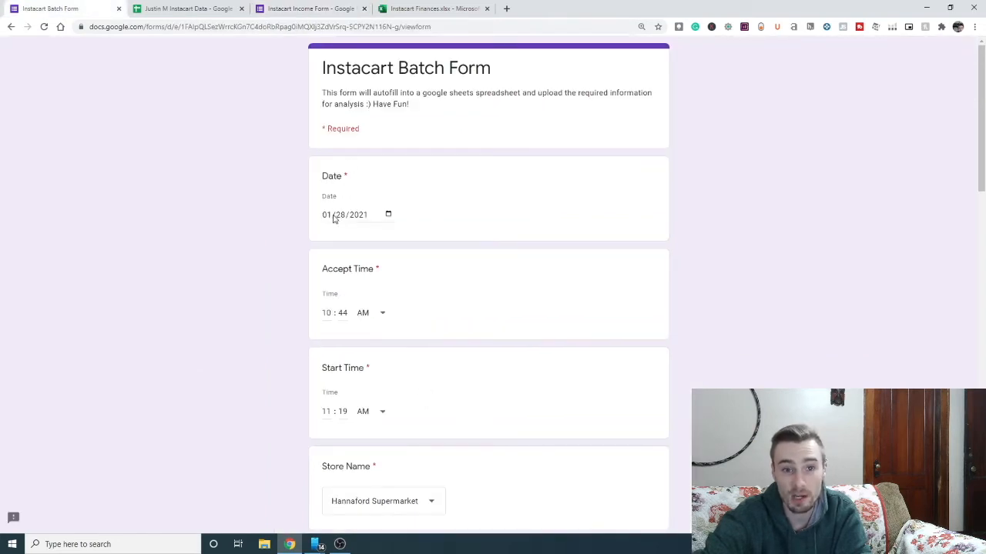
{"action": "left_click", "coordinate": [315, 6]}
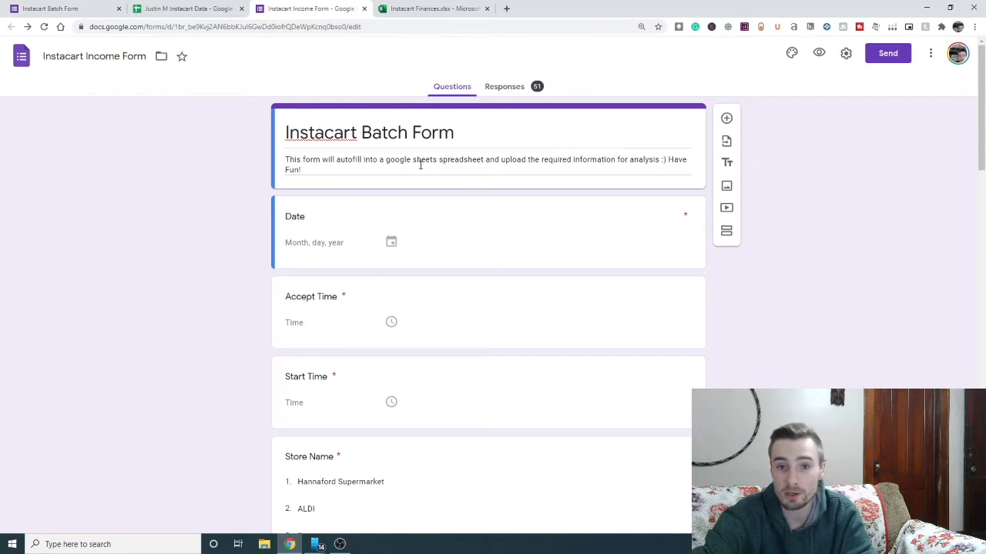
{"action": "left_click", "coordinate": [930, 52]}
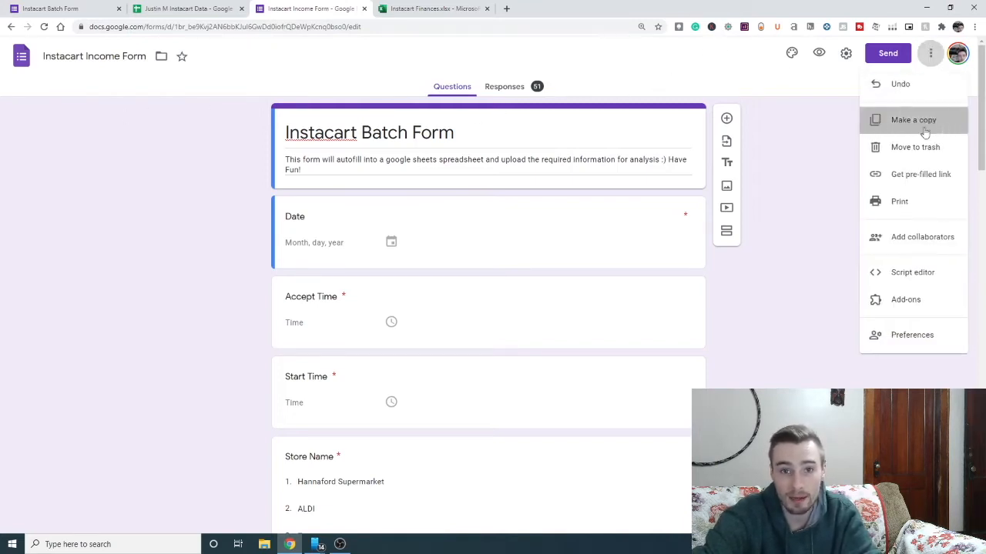
{"action": "left_click", "coordinate": [930, 122]}
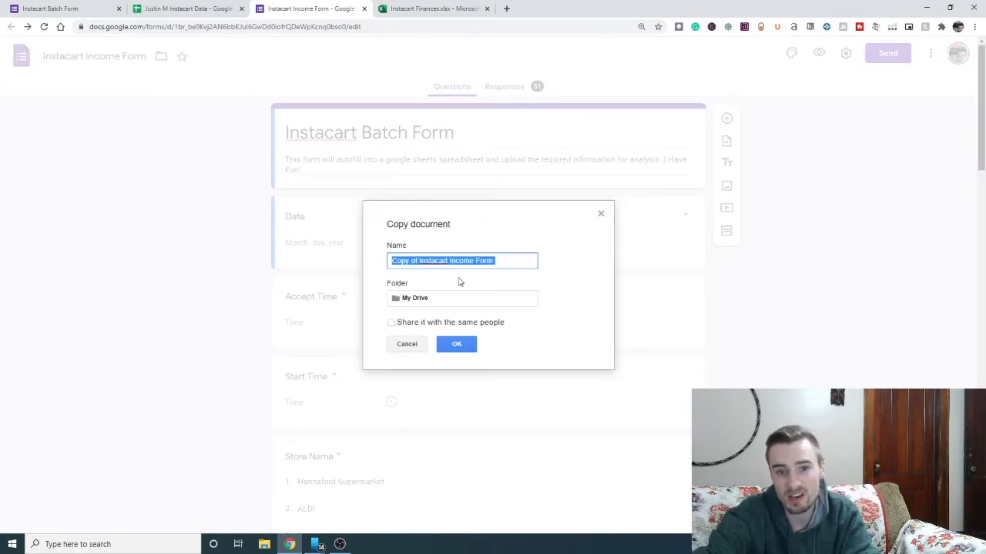
{"action": "left_click", "coordinate": [462, 300]}
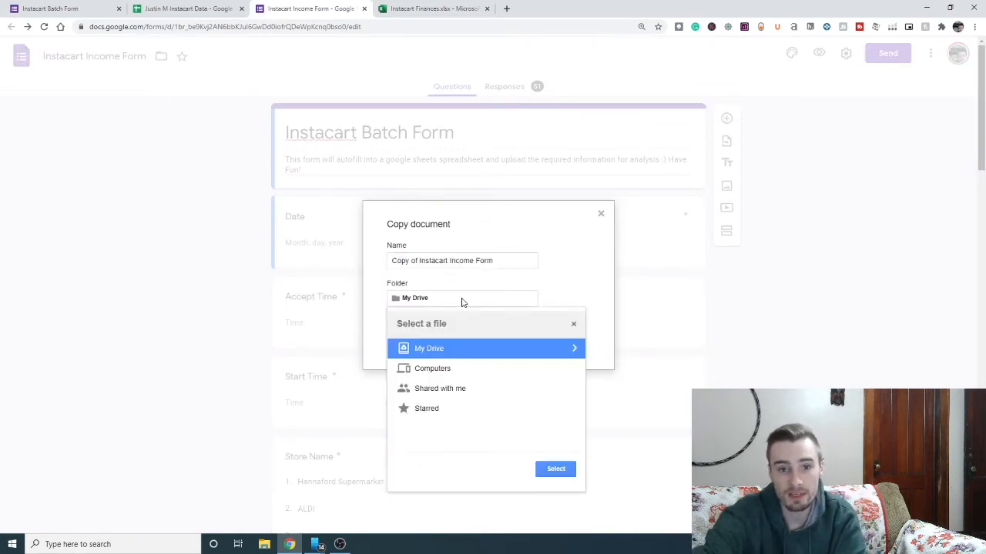
{"action": "left_click", "coordinate": [545, 276]}
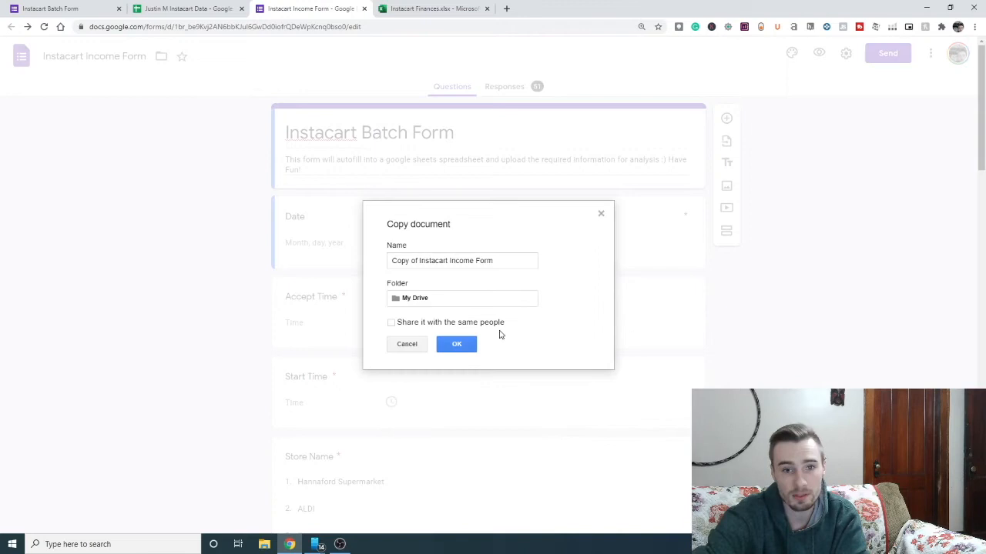
{"action": "left_click", "coordinate": [408, 344]}
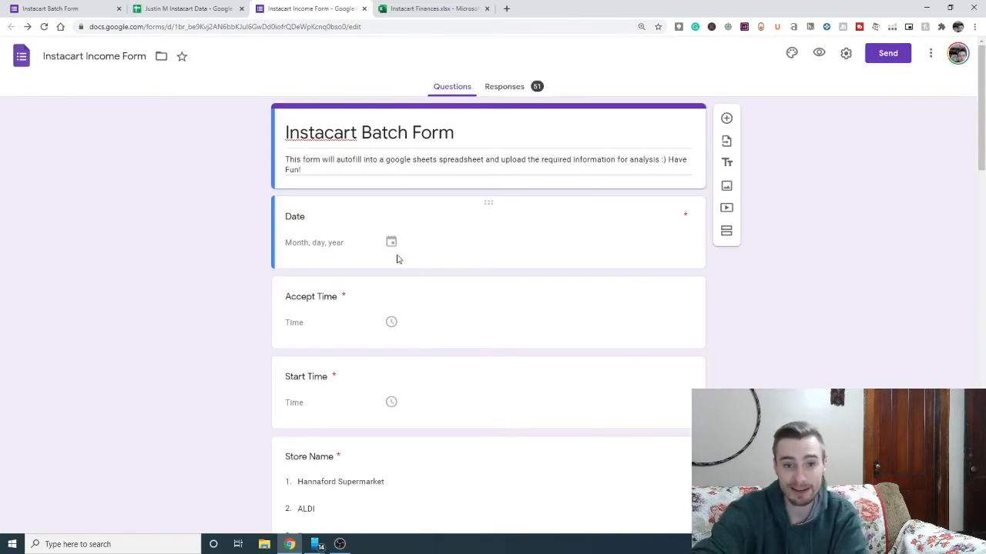
Remove the placeholder Option 15 from the Store Name dropdown question in the Instacart Income Form
{"action": "scroll", "coordinate": [389, 254], "scroll_direction": "down", "scroll_amount": 2}
{"action": "scroll", "coordinate": [376, 269], "scroll_direction": "down", "scroll_amount": 1}
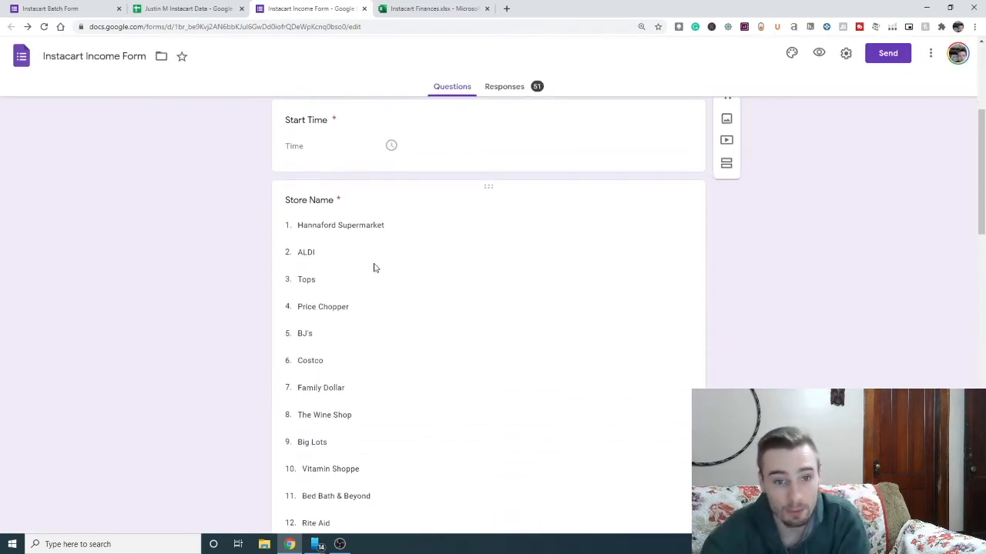
{"action": "scroll", "coordinate": [362, 254], "scroll_direction": "down", "scroll_amount": 1}
{"action": "left_click", "coordinate": [354, 225]}
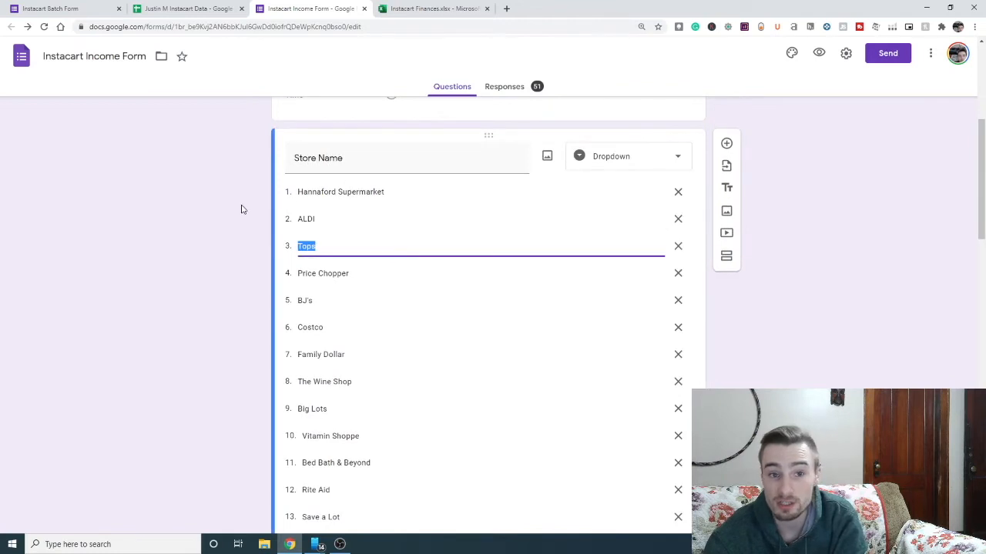
{"action": "scroll", "coordinate": [378, 293], "scroll_direction": "down", "scroll_amount": 4}
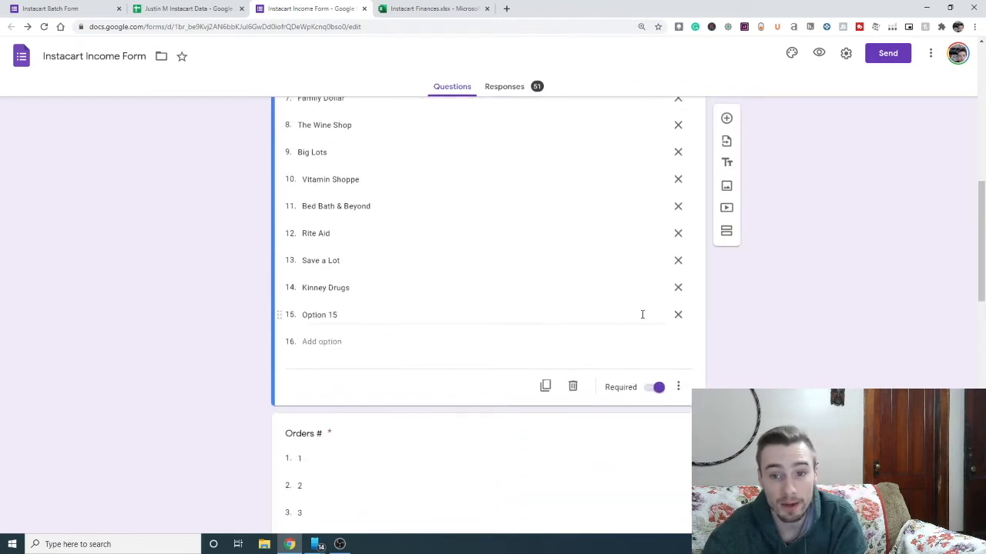
{"action": "left_click", "coordinate": [678, 314]}
{"action": "scroll", "coordinate": [248, 310], "scroll_direction": "up", "scroll_amount": 3}
{"action": "left_click", "coordinate": [231, 259]}
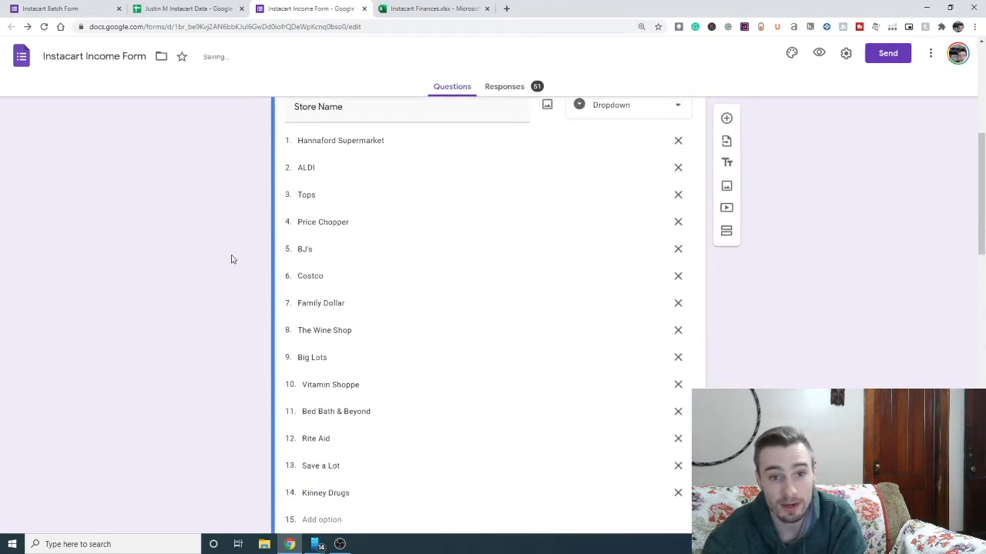
Look through the Instacart Income Form's questions, from Start Time and Store Name to the drop-off, Full service, payment and tip questions
{"action": "scroll", "coordinate": [231, 260], "scroll_direction": "down", "scroll_amount": 1}
{"action": "scroll", "coordinate": [231, 260], "scroll_direction": "up", "scroll_amount": 2}
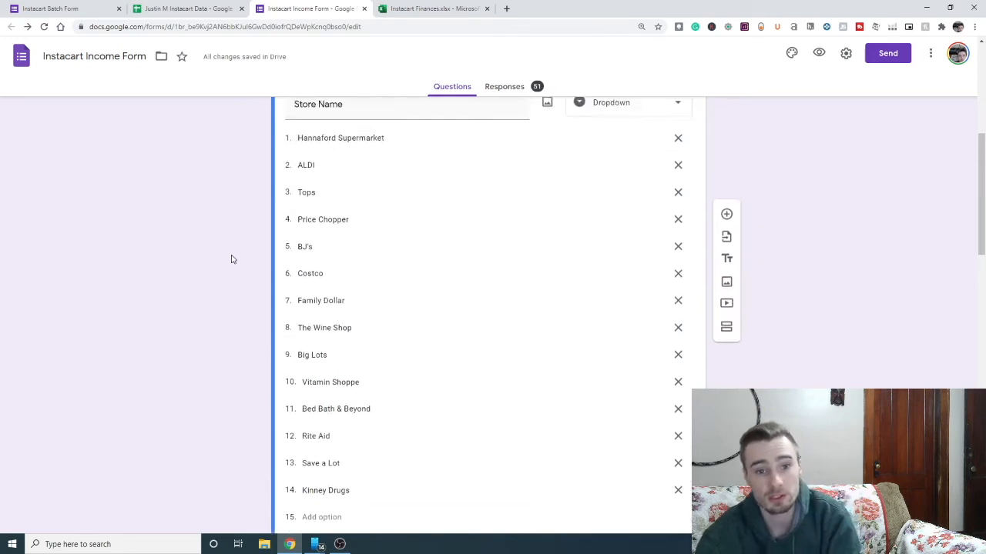
{"action": "scroll", "coordinate": [231, 260], "scroll_direction": "up", "scroll_amount": 1}
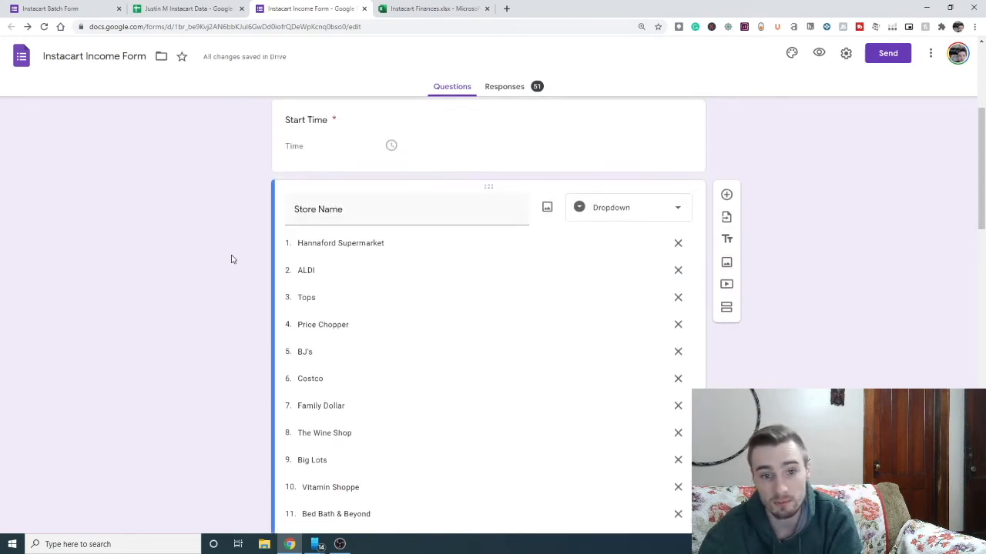
{"action": "scroll", "coordinate": [231, 259], "scroll_direction": "down", "scroll_amount": 10}
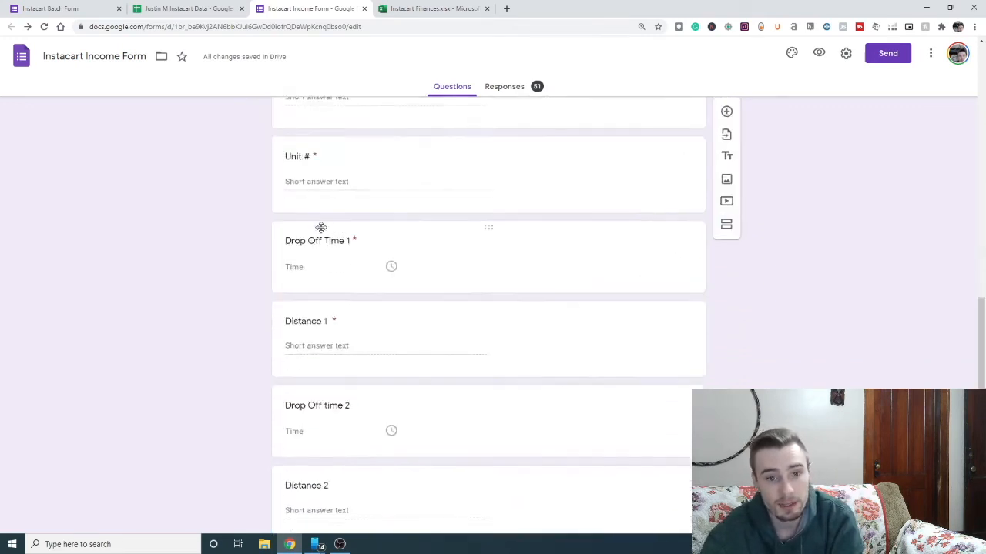
{"action": "scroll", "coordinate": [322, 232], "scroll_direction": "down", "scroll_amount": 4}
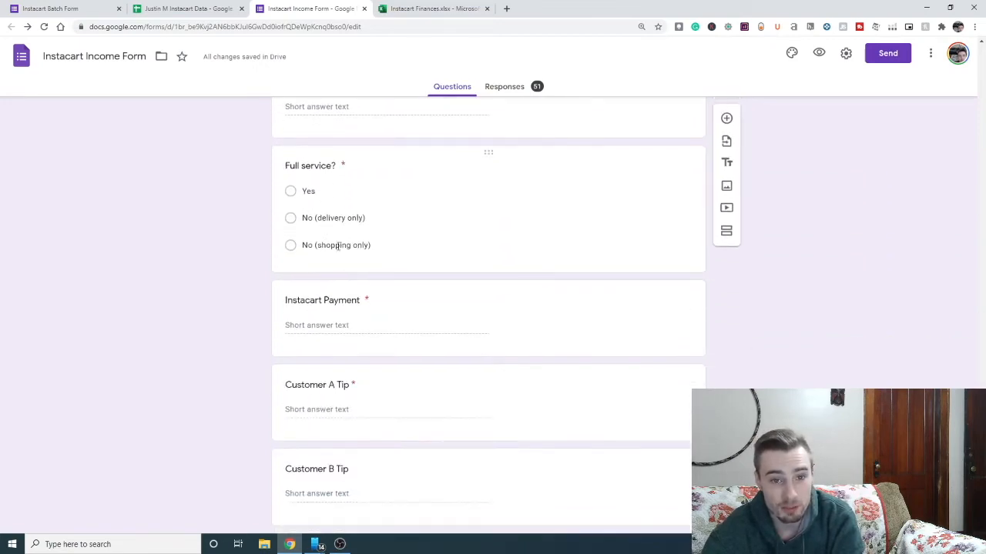
{"action": "scroll", "coordinate": [341, 255], "scroll_direction": "up", "scroll_amount": 15}
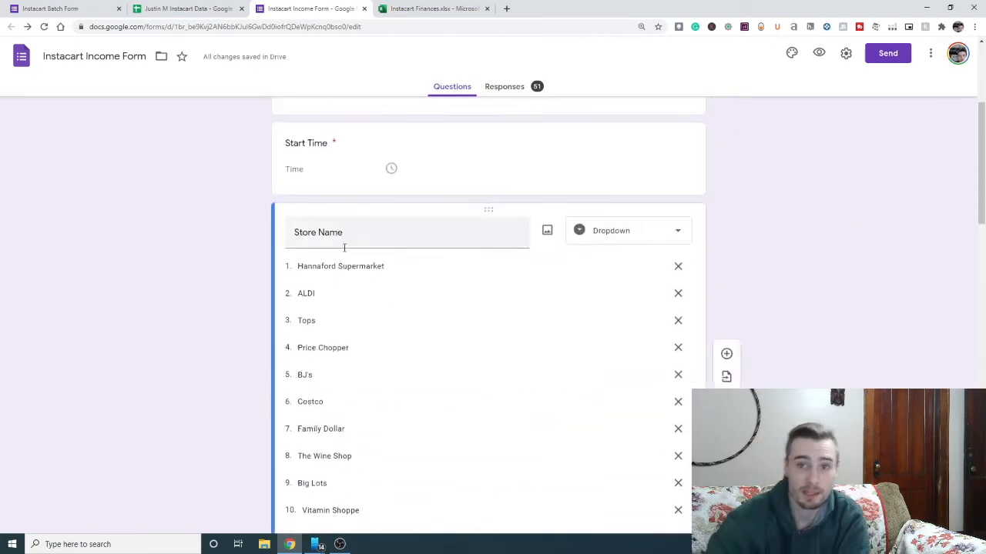
Maximize the browser window with the Instacart data spreadsheet and open instacart.com in a new tab
{"action": "key", "text": "ctrl+shift+Tab"}
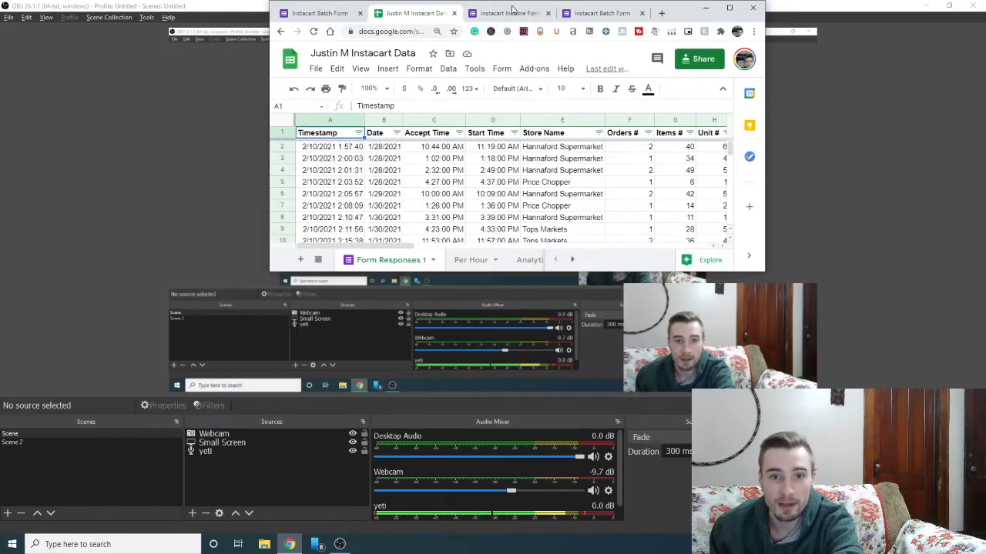
{"action": "double_click", "coordinate": [622, 10]}
{"action": "double_click", "coordinate": [622, 11]}
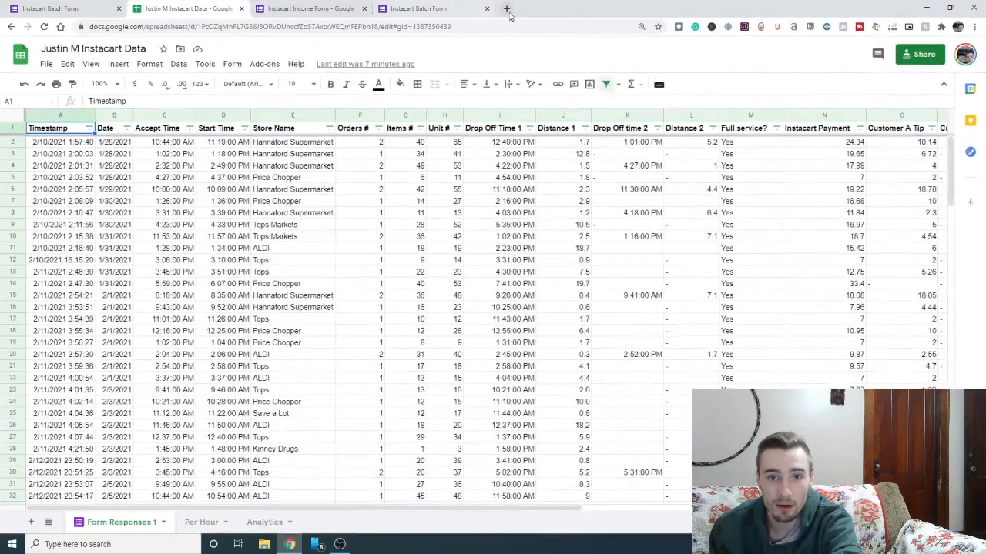
{"action": "key", "text": "ctrl+t"}
{"action": "type", "text": "ins"}
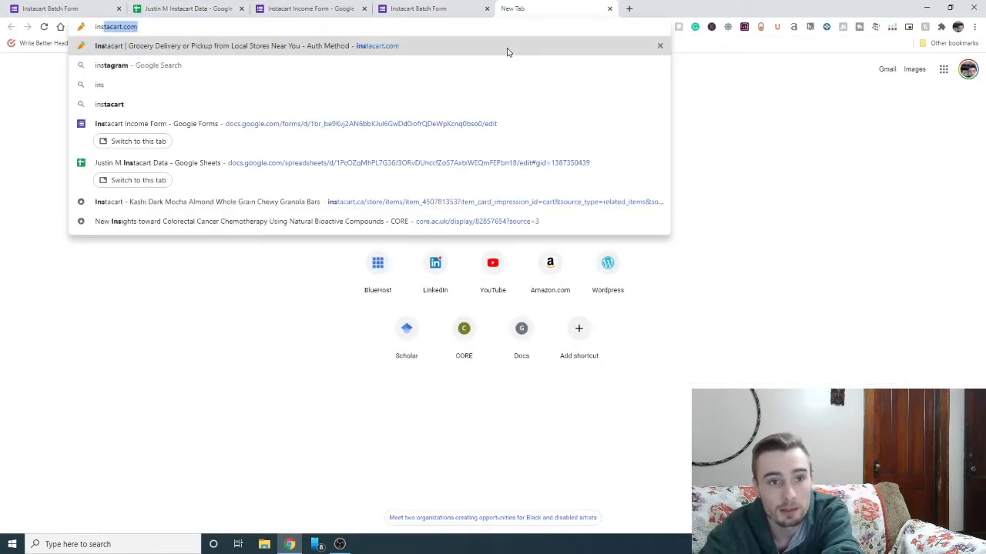
{"action": "key", "text": "Return"}
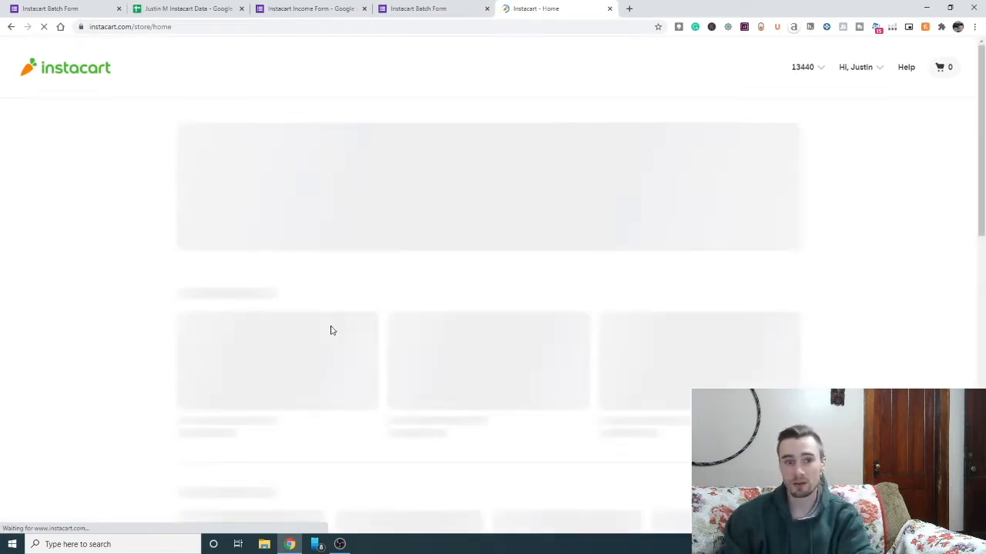
Examine the Instacart home page for the stores offered in each category, including grocers, specialty, wine and spirits, pickup and drugstores
{"action": "scroll", "coordinate": [340, 254], "scroll_direction": "down", "scroll_amount": 1}
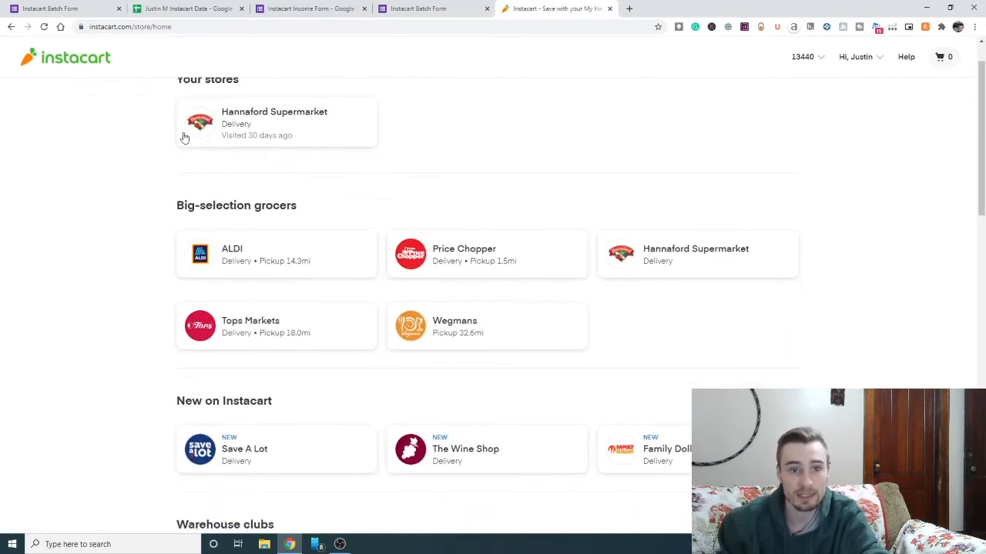
{"action": "scroll", "coordinate": [199, 139], "scroll_direction": "up", "scroll_amount": 1}
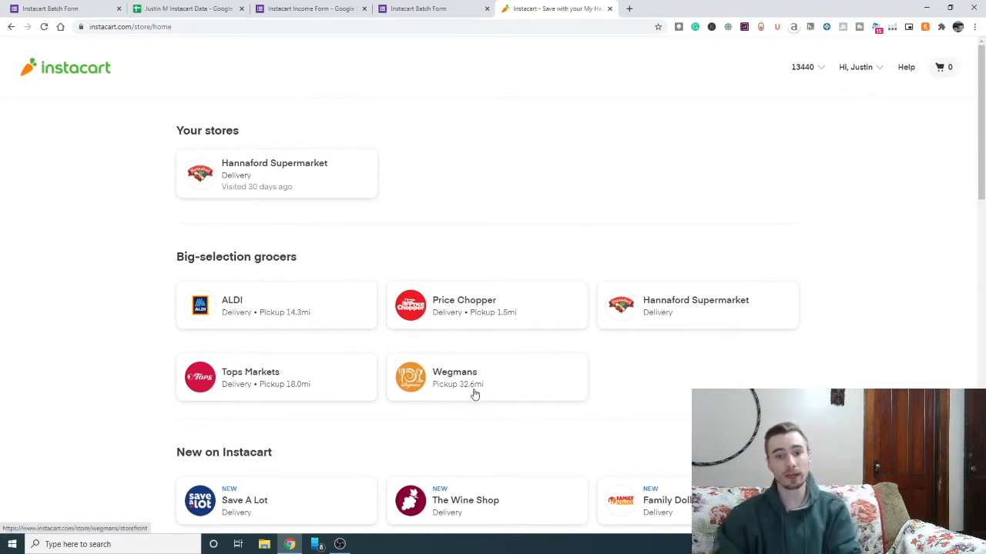
{"action": "scroll", "coordinate": [442, 404], "scroll_direction": "down", "scroll_amount": 7}
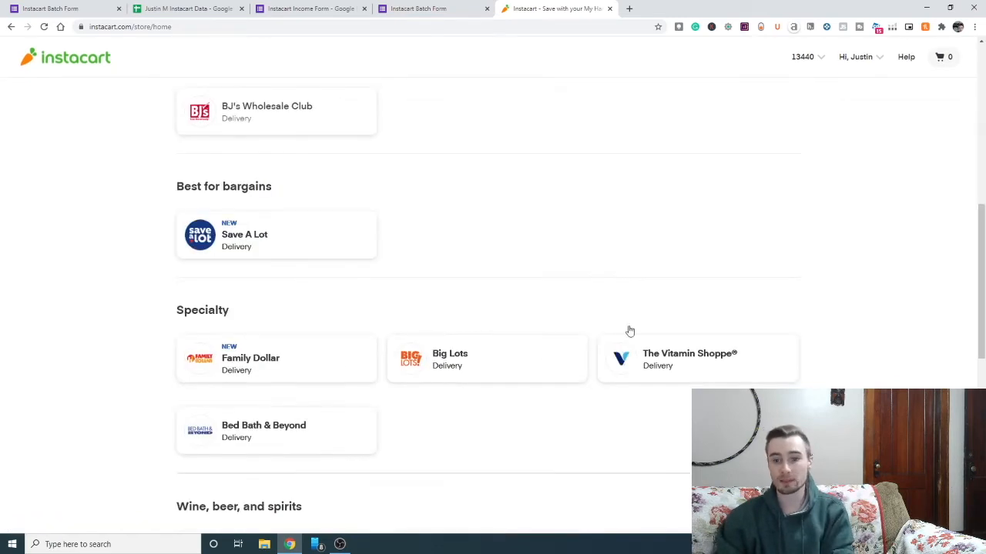
{"action": "scroll", "coordinate": [454, 405], "scroll_direction": "down", "scroll_amount": 3}
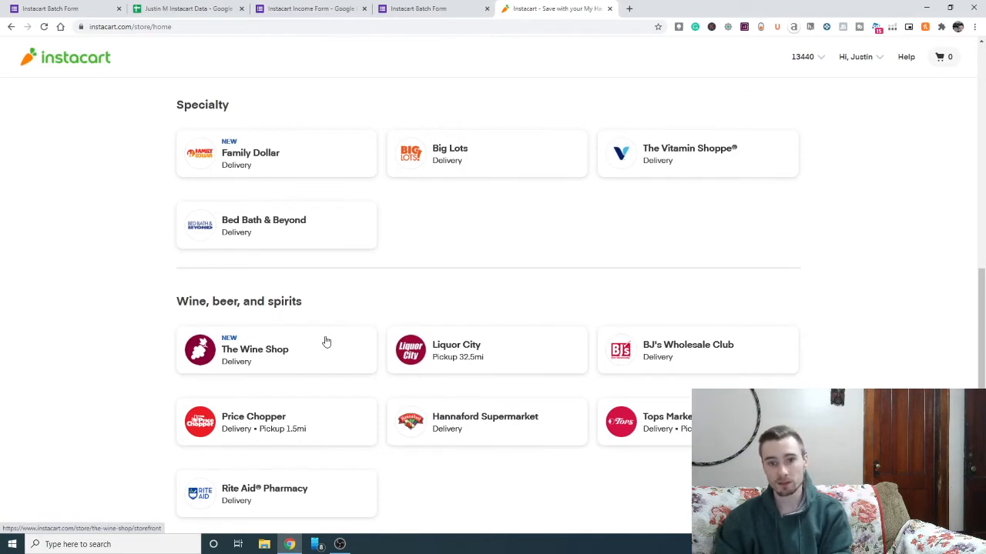
{"action": "scroll", "coordinate": [489, 350], "scroll_direction": "down", "scroll_amount": 1}
{"action": "scroll", "coordinate": [489, 351], "scroll_direction": "down", "scroll_amount": 2}
{"action": "scroll", "coordinate": [630, 446], "scroll_direction": "down", "scroll_amount": 3}
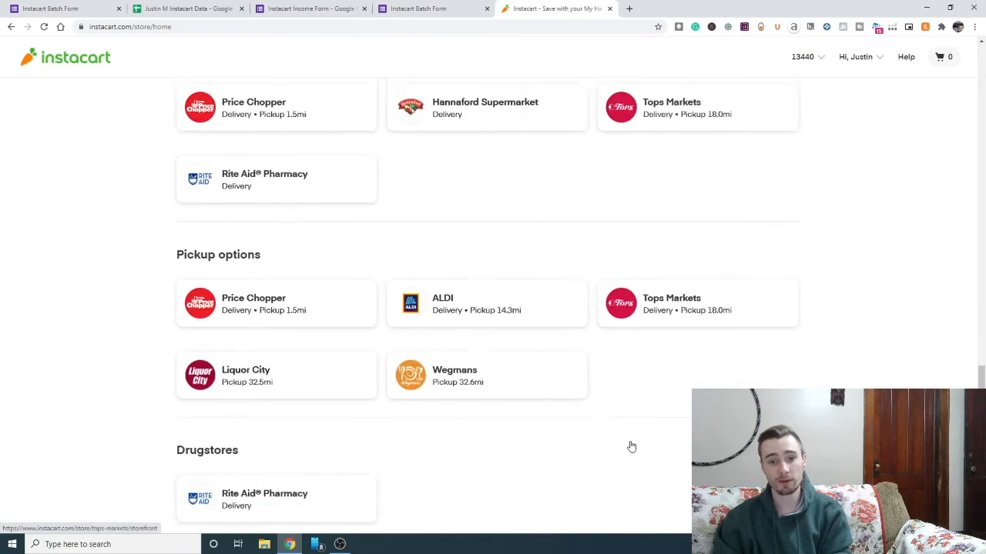
{"action": "scroll", "coordinate": [627, 443], "scroll_direction": "up", "scroll_amount": 10}
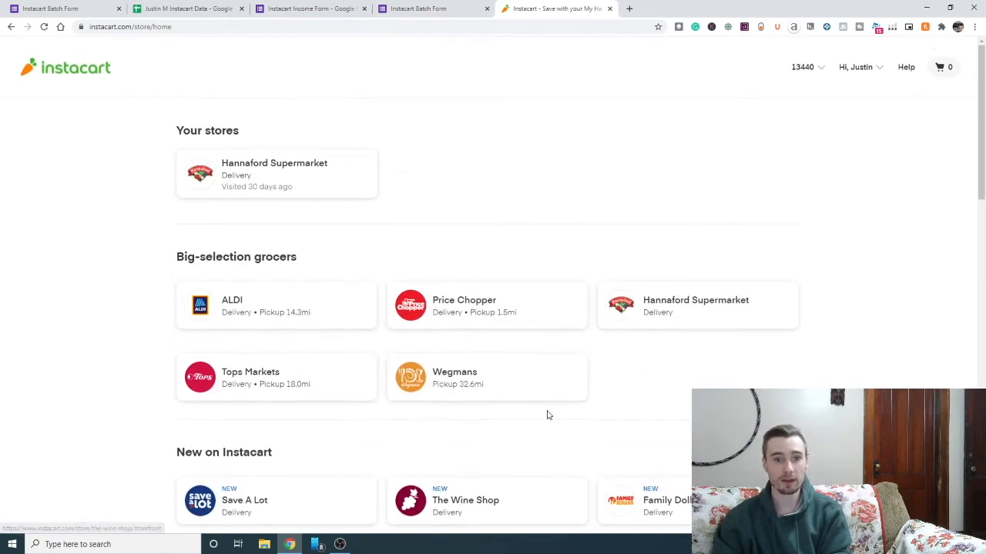
Compare the live Instacart Batch Form with the Instacart Income Form's editing page and view its sending options
{"action": "left_click", "coordinate": [381, 10]}
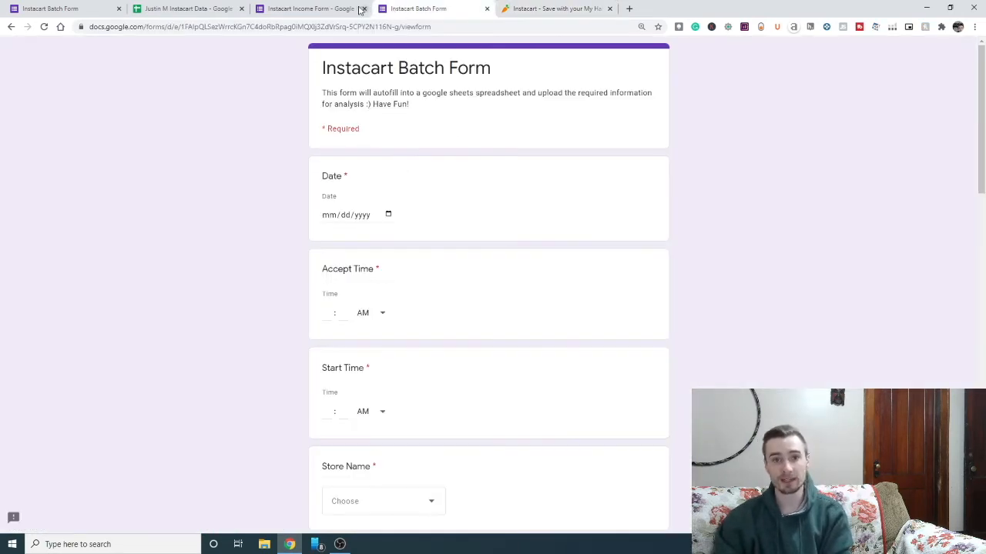
{"action": "left_click", "coordinate": [312, 9]}
{"action": "left_click", "coordinate": [455, 89]}
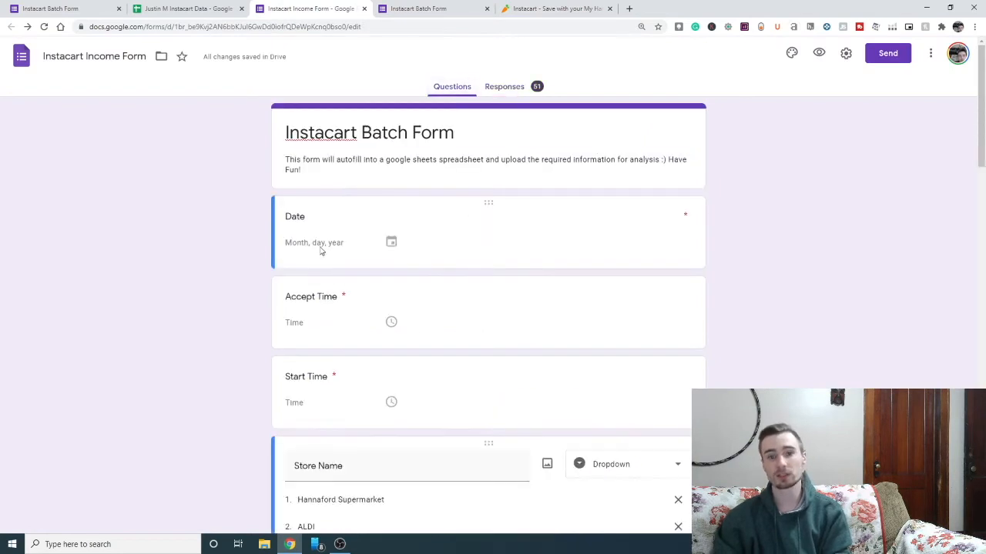
{"action": "left_click", "coordinate": [893, 54]}
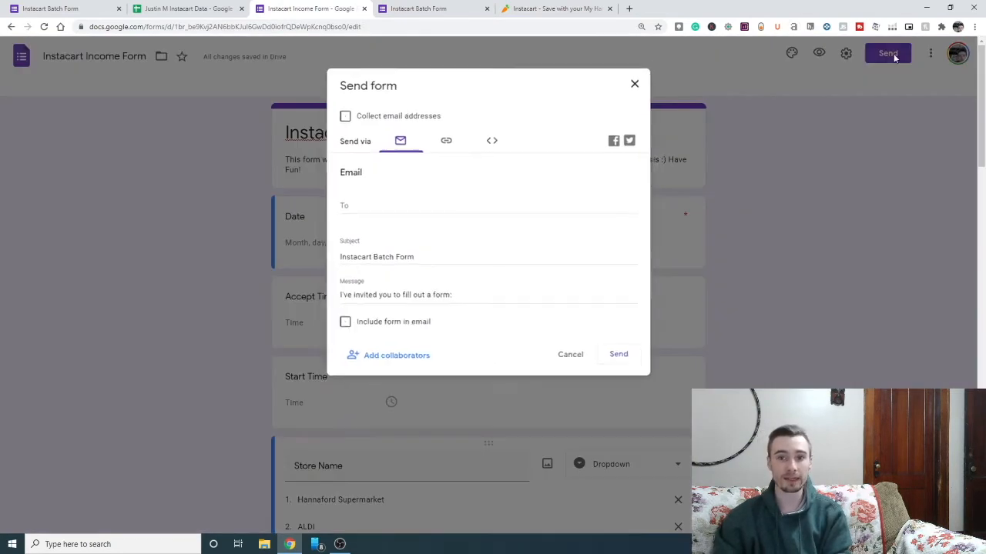
{"action": "left_click", "coordinate": [401, 8]}
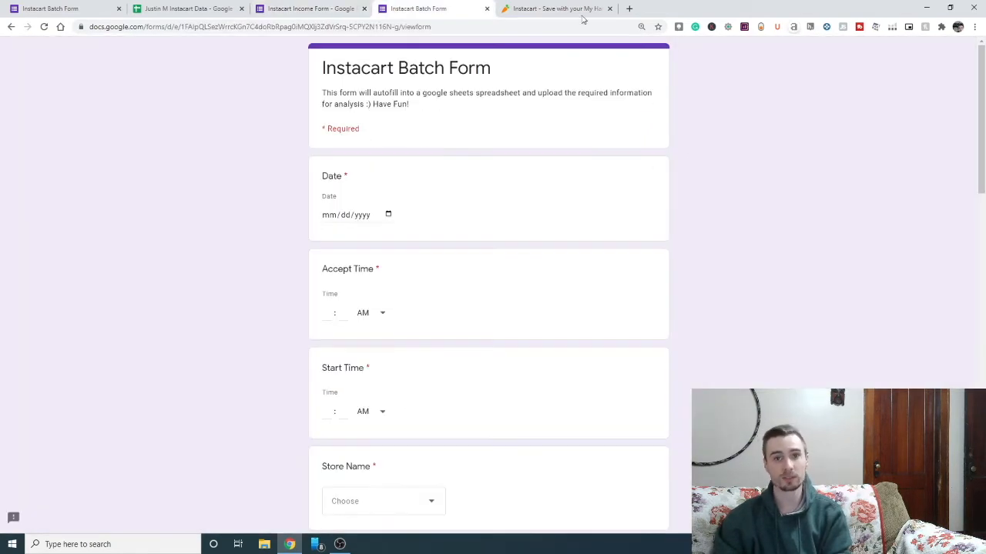
{"action": "left_click", "coordinate": [335, 9]}
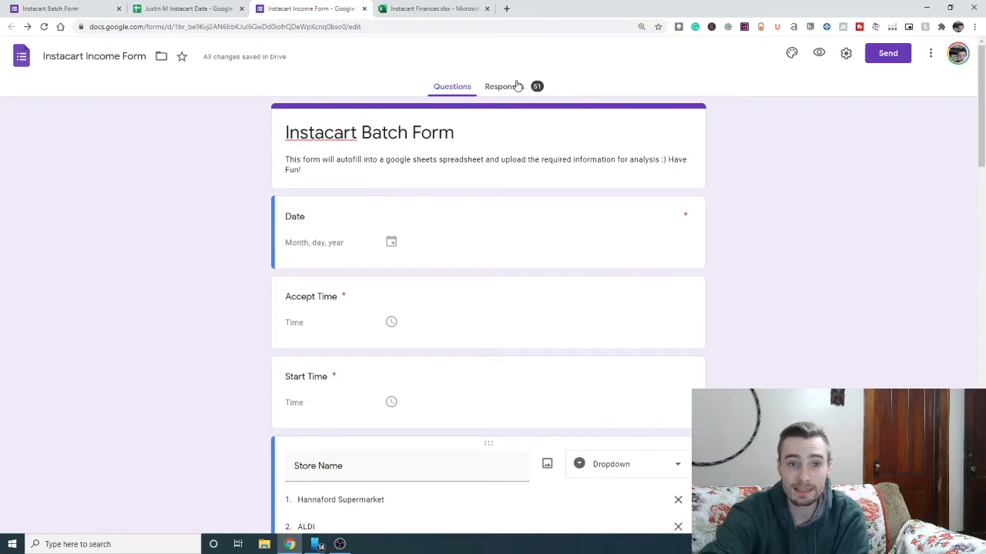
Create a new spreadsheet named Untitled form (Responses) as the response destination of the untitled form
{"action": "left_click", "coordinate": [519, 86]}
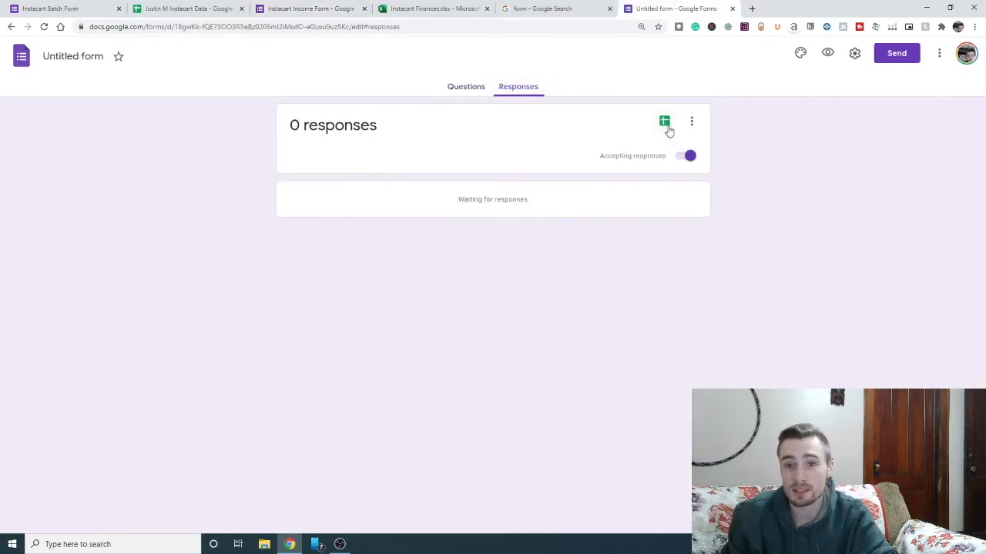
{"action": "left_click", "coordinate": [665, 123]}
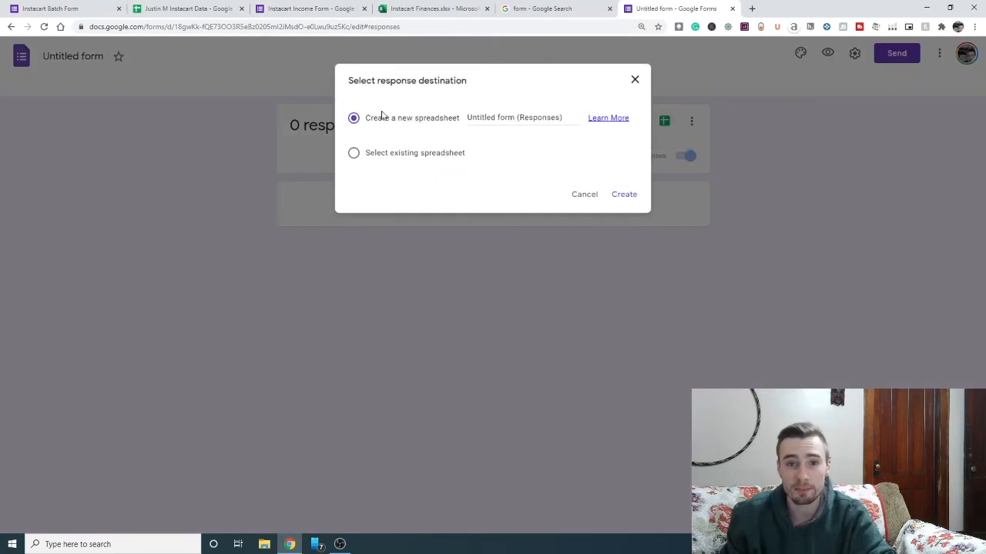
{"action": "left_click", "coordinate": [535, 119]}
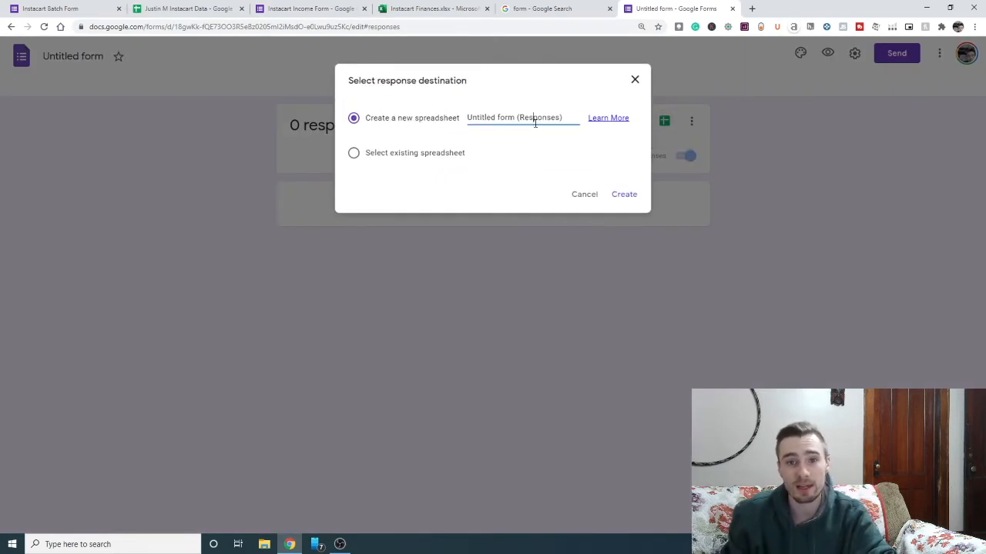
{"action": "triple_click", "coordinate": [535, 119]}
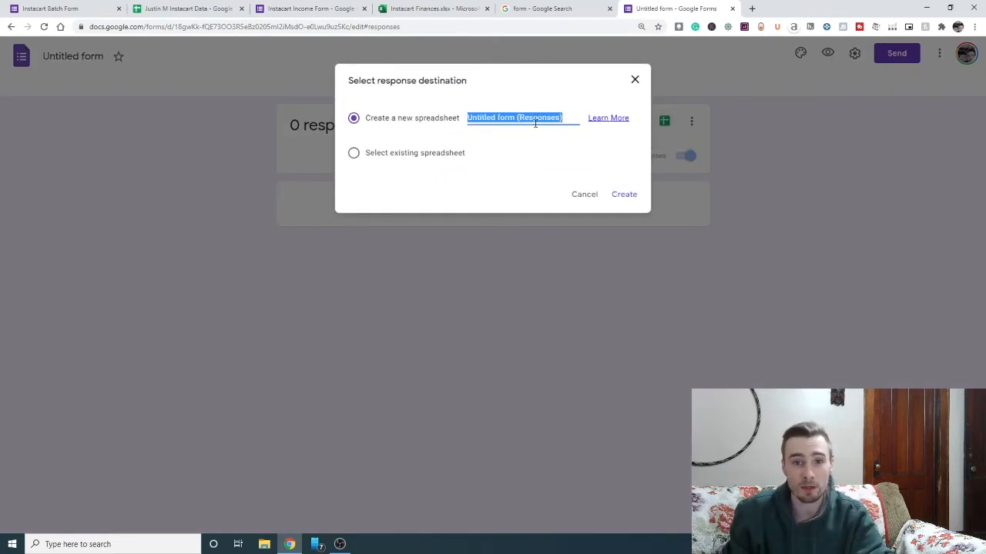
{"action": "left_click", "coordinate": [624, 196]}
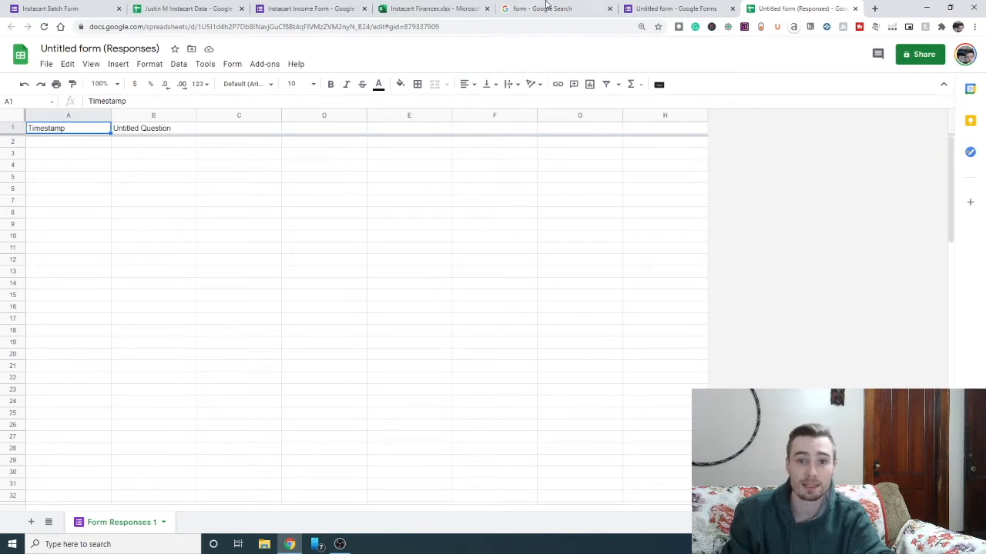
Add a blank multiple-choice question to the untitled form and check its linked response spreadsheet
{"action": "left_click", "coordinate": [639, 10]}
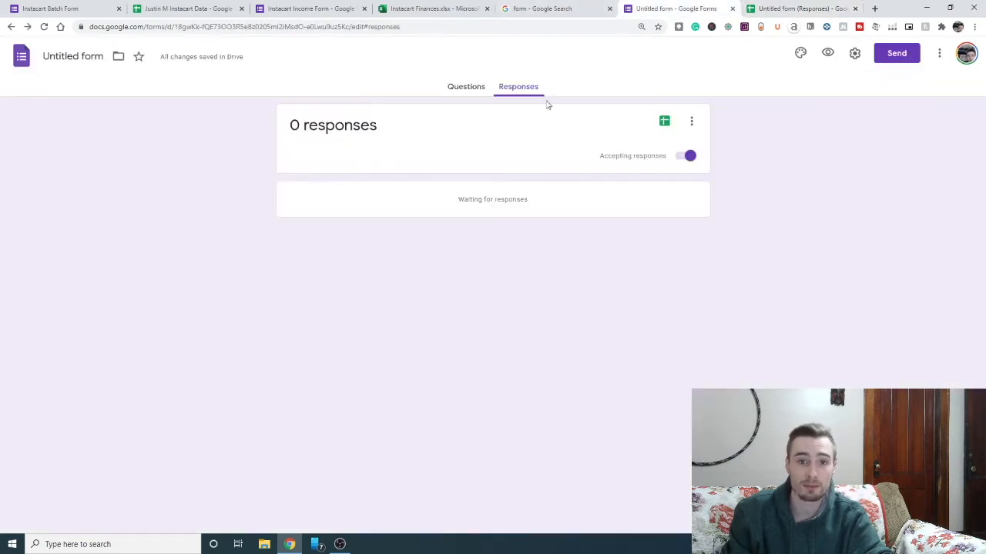
{"action": "left_click", "coordinate": [465, 94]}
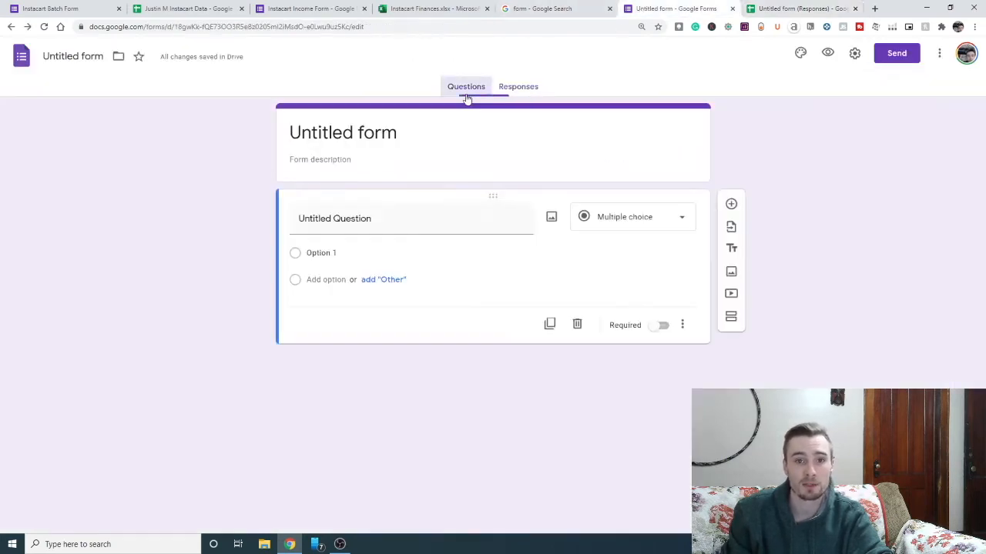
{"action": "left_click", "coordinate": [731, 203]}
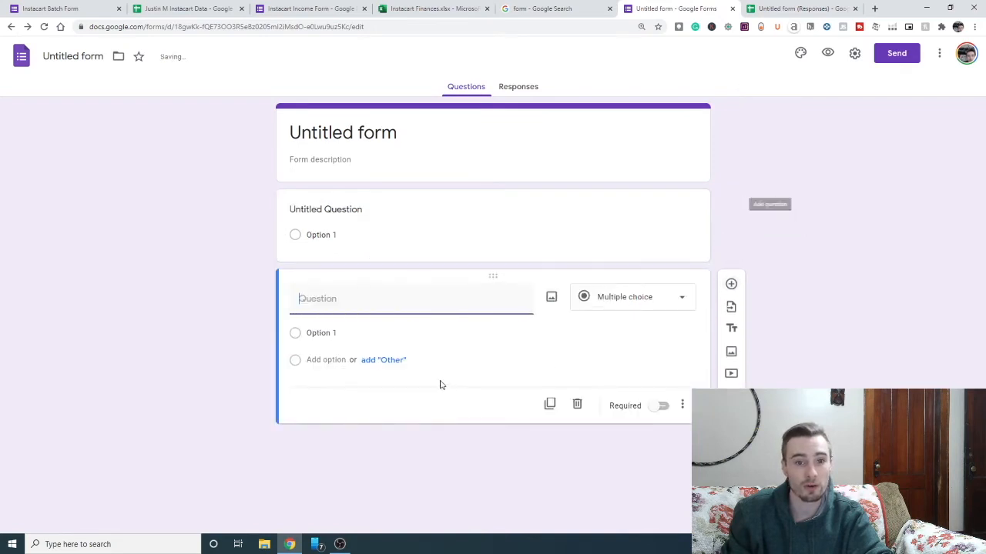
{"action": "left_click", "coordinate": [762, 8]}
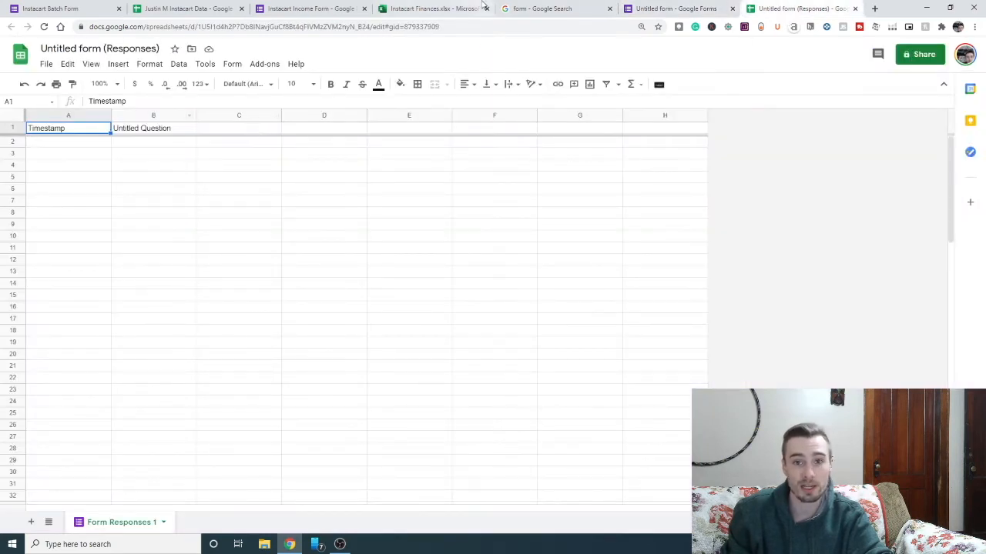
{"action": "left_click", "coordinate": [674, 9]}
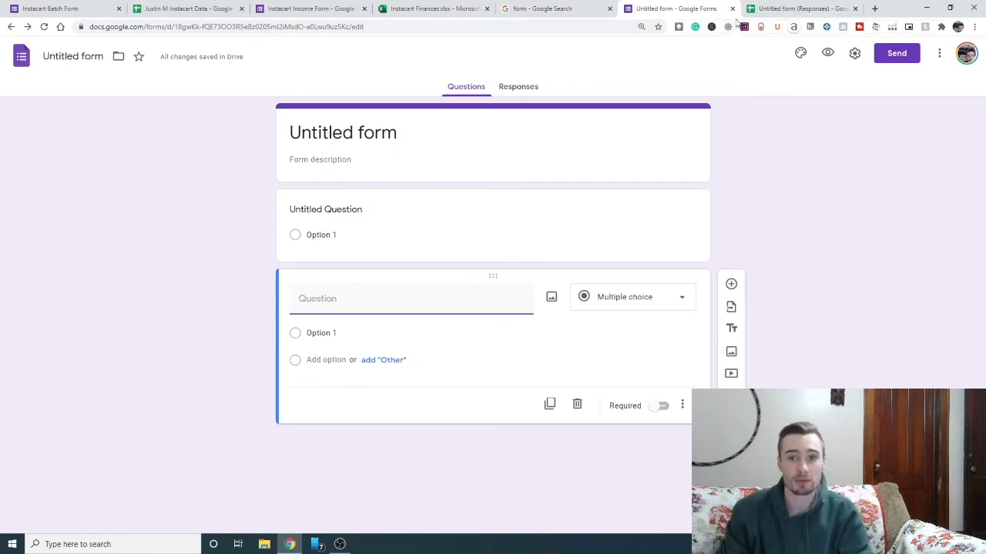
Close the untitled form, its response spreadsheet, the Google search and the Instacart Finances workbook, returning to the Instacart Income Form's responses
{"action": "left_click", "coordinate": [732, 9]}
{"action": "left_click", "coordinate": [732, 9]}
{"action": "left_click", "coordinate": [424, 10]}
{"action": "left_click", "coordinate": [614, 11]}
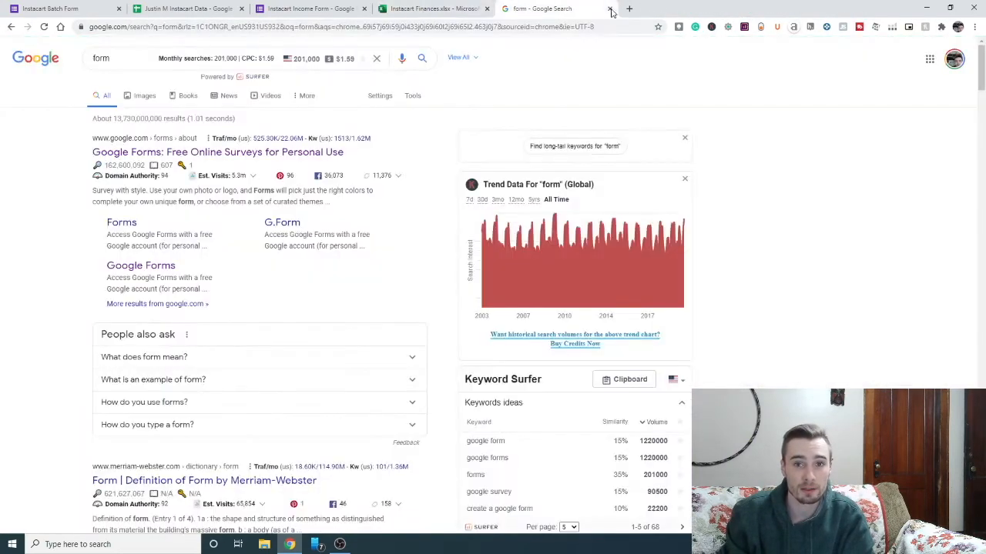
{"action": "left_click", "coordinate": [614, 11]}
{"action": "left_click", "coordinate": [615, 11]}
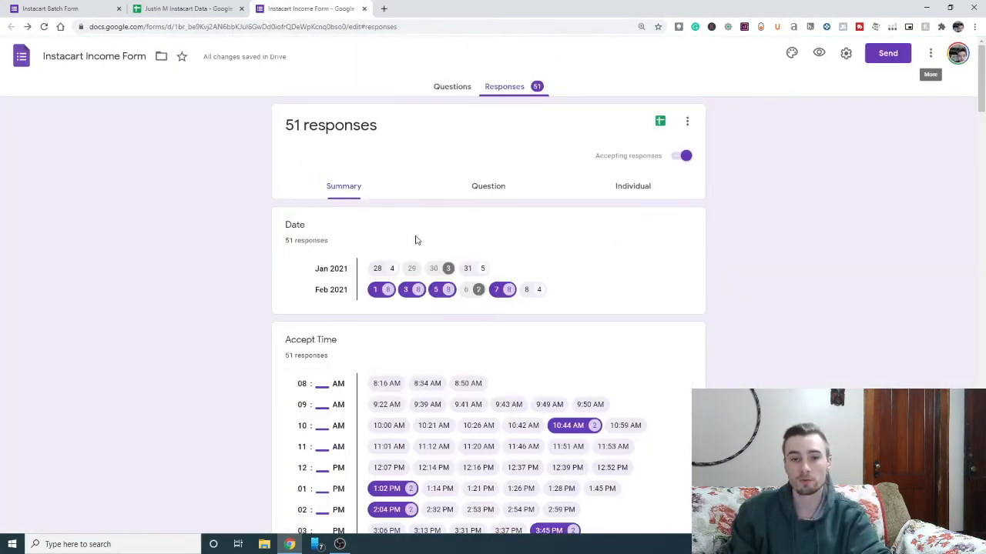
Examine the Instacart Income Form's response summary, from the dates and accept times through store names, orders, items and units
{"action": "scroll", "coordinate": [334, 284], "scroll_direction": "down", "scroll_amount": 1}
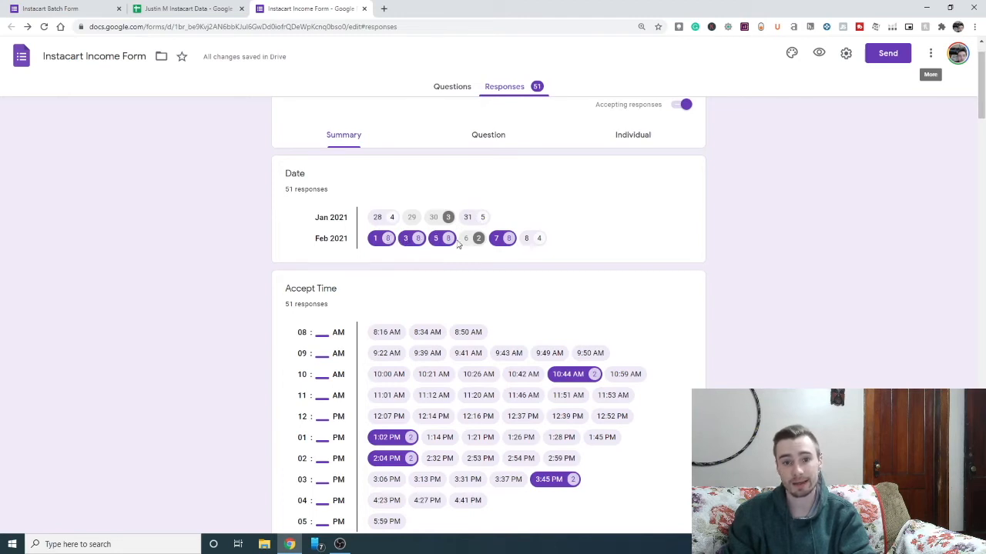
{"action": "scroll", "coordinate": [464, 260], "scroll_direction": "down", "scroll_amount": 2}
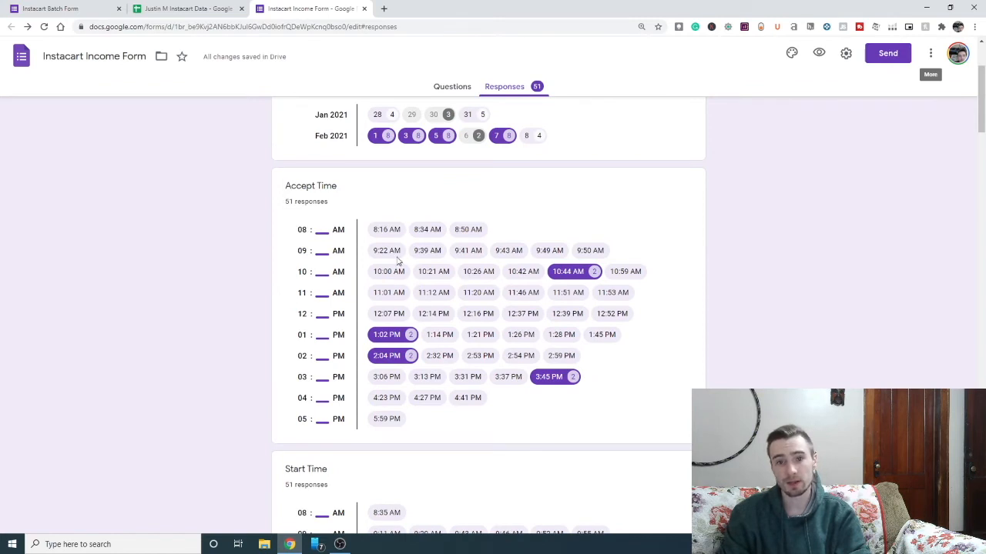
{"action": "scroll", "coordinate": [409, 262], "scroll_direction": "down", "scroll_amount": 8}
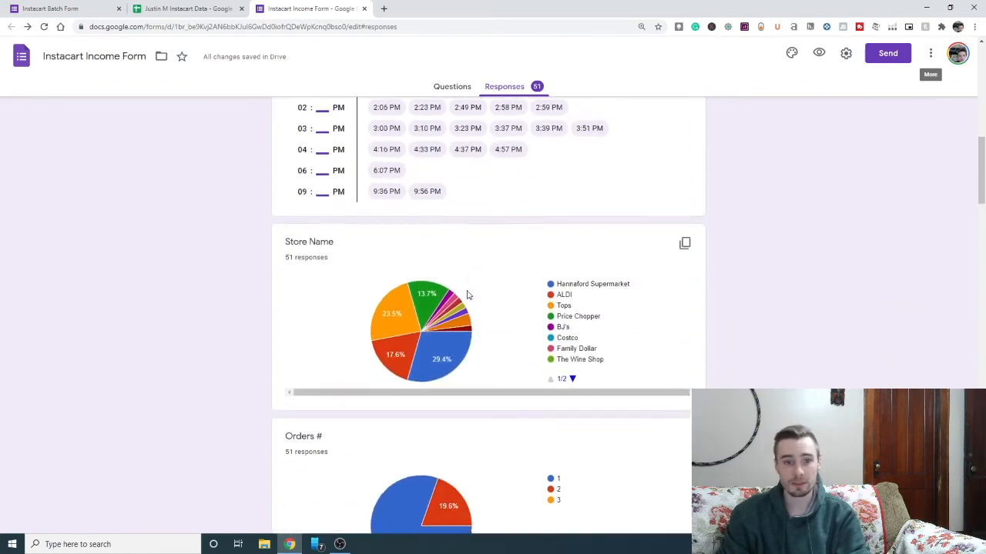
{"action": "mouse_move", "coordinate": [430, 286]}
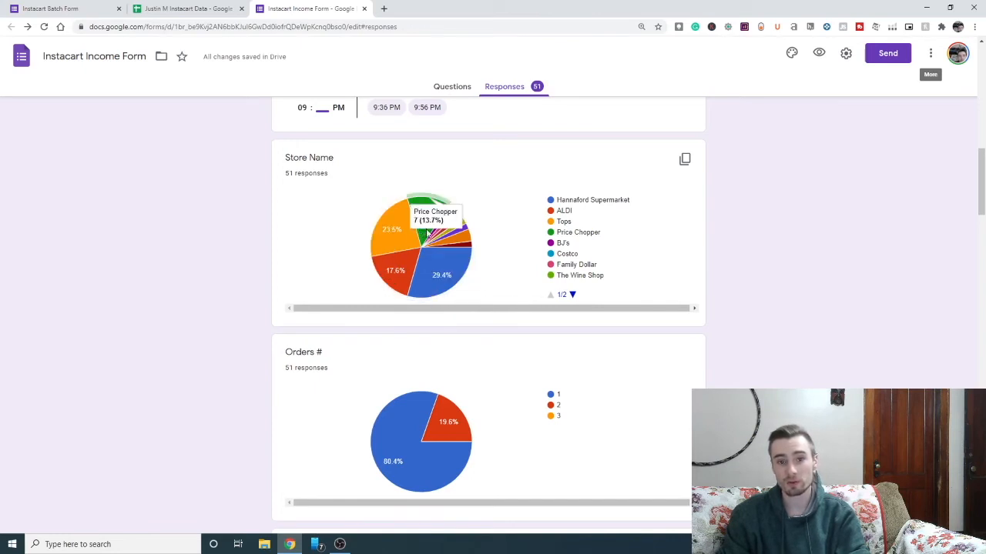
{"action": "scroll", "coordinate": [601, 299], "scroll_direction": "down", "scroll_amount": 1}
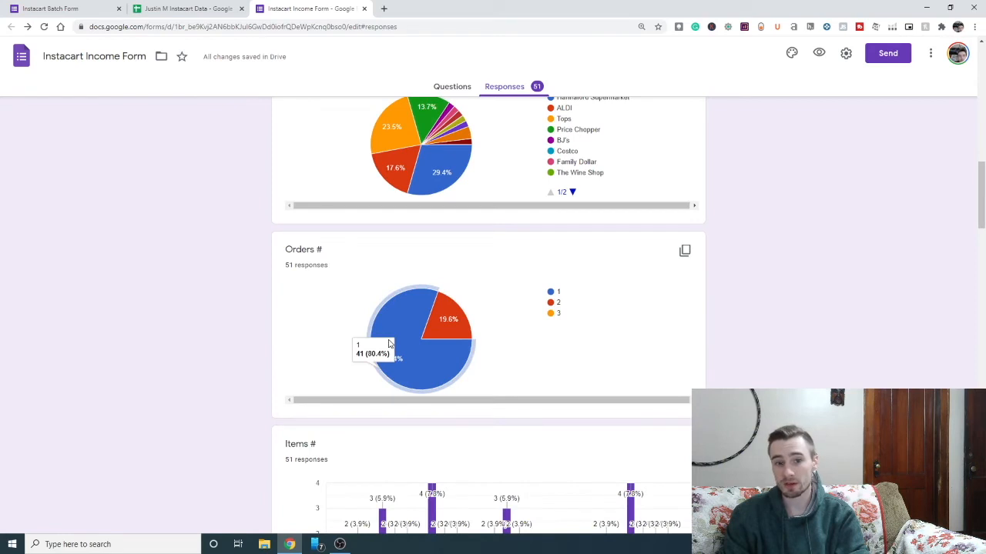
{"action": "scroll", "coordinate": [501, 359], "scroll_direction": "down", "scroll_amount": 2}
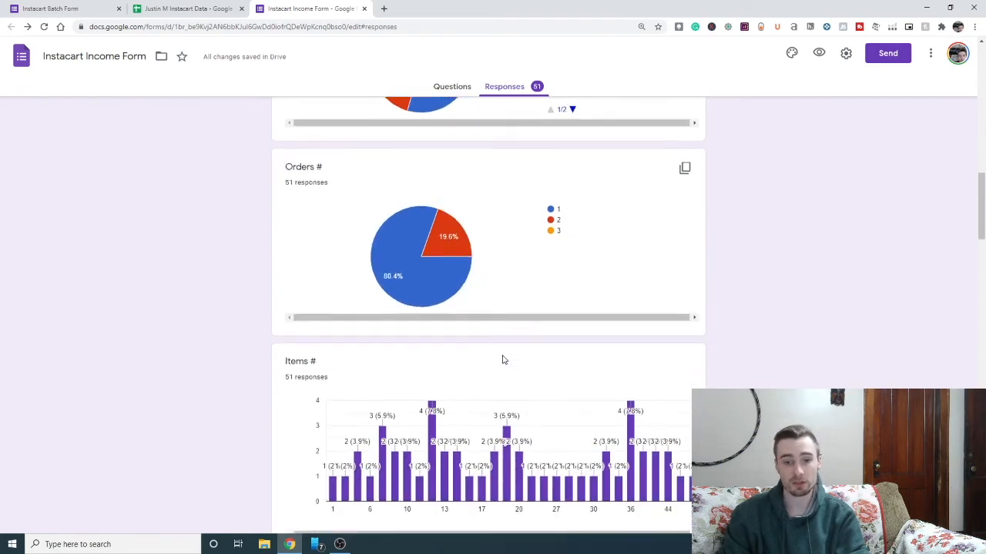
{"action": "scroll", "coordinate": [296, 364], "scroll_direction": "down", "scroll_amount": 1}
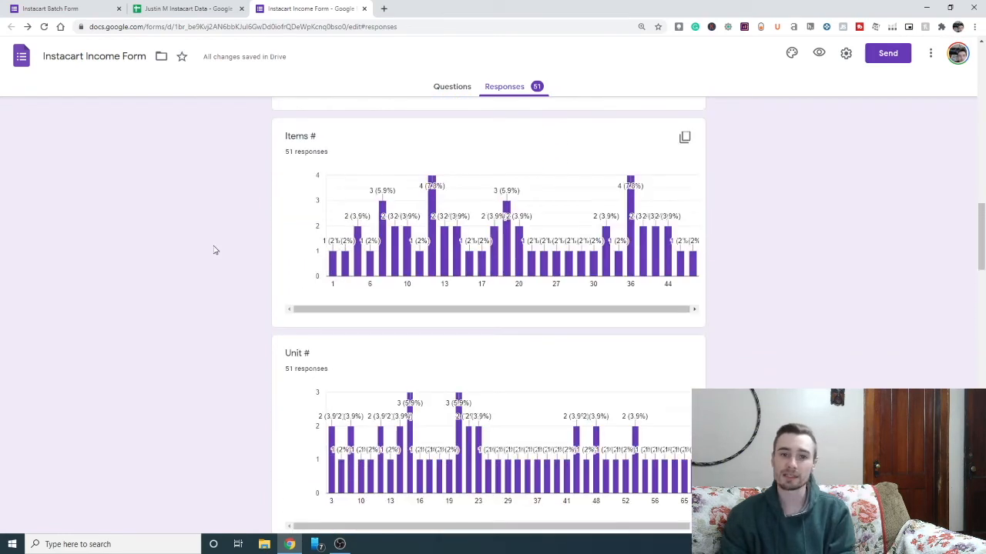
{"action": "scroll", "coordinate": [690, 259], "scroll_direction": "up", "scroll_amount": 10}
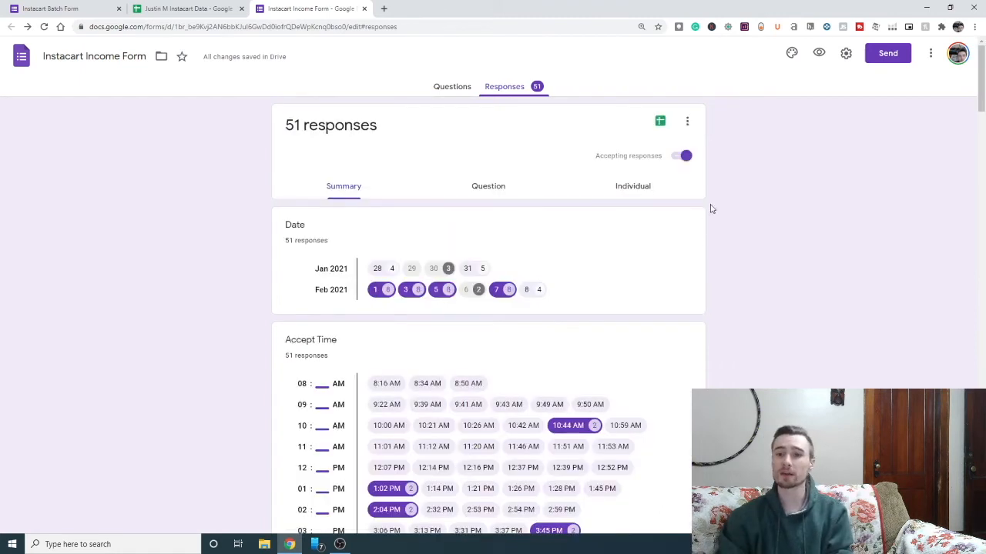
Get the Instacart Income Form's shareable link from its sending options and open the live form in a new tab
{"action": "left_click", "coordinate": [896, 53]}
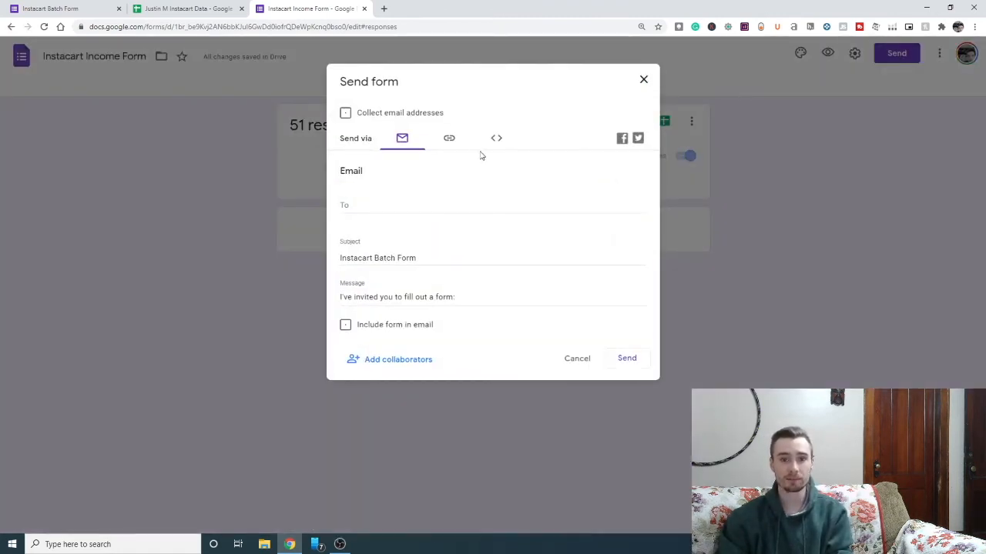
{"action": "left_click", "coordinate": [449, 139]}
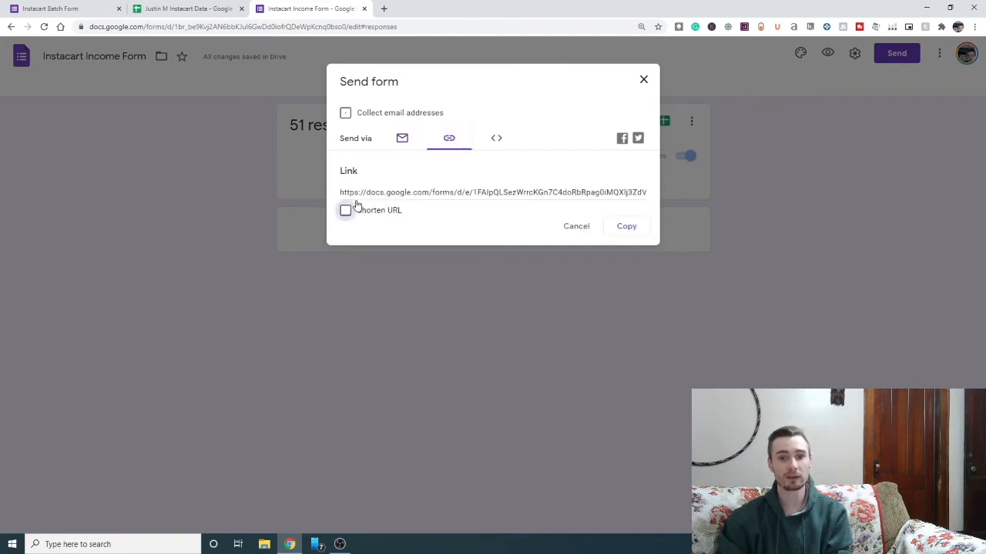
{"action": "left_click", "coordinate": [400, 8]}
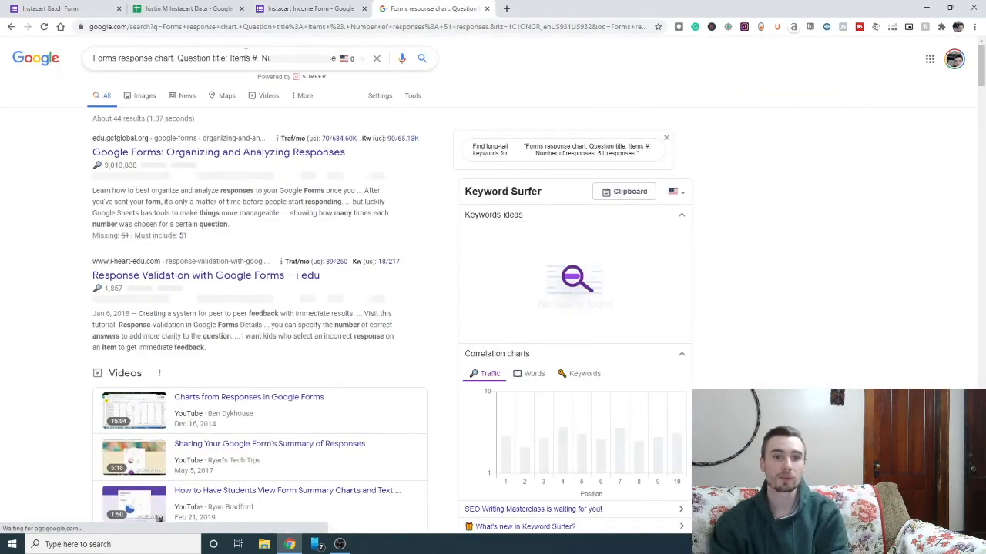
{"action": "left_click", "coordinate": [247, 26]}
{"action": "type", "text": "https://docs.google.com/forms/d/e/1FAIpQLSezWrrcKGn7C4doRbRpag0iMQXIj3ZdVrSrq-5CPY2N116N-g/viewform?usp=sf_link"}
{"action": "key", "text": "Return"}
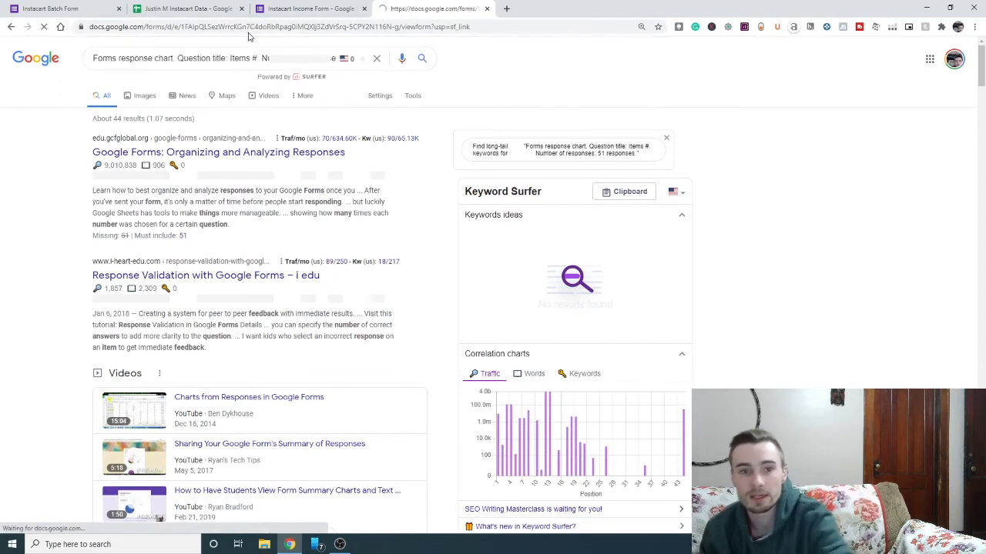
Look through the live Instacart Batch Form's questions and return to the Instacart Income Form, closing its sending options
{"action": "scroll", "coordinate": [361, 160], "scroll_direction": "down", "scroll_amount": 3}
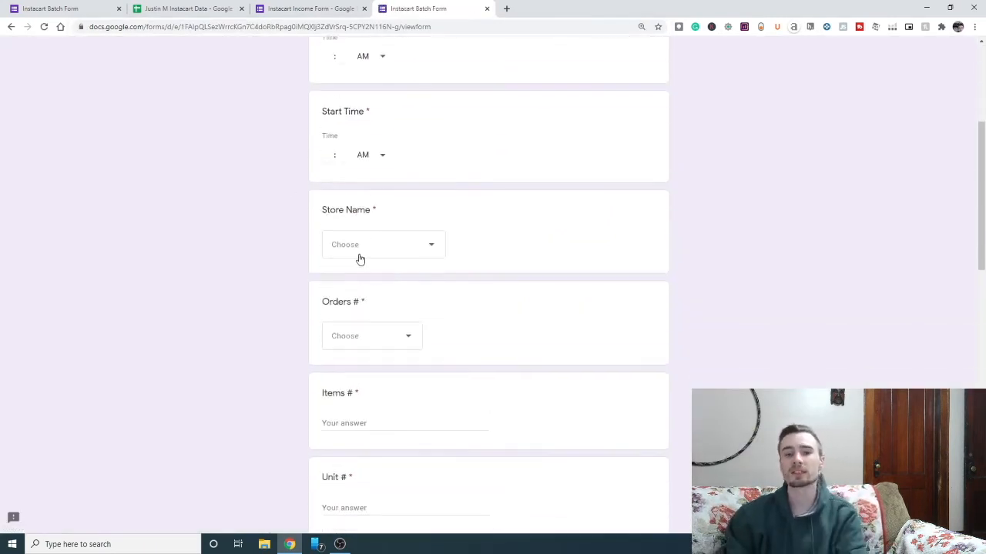
{"action": "scroll", "coordinate": [358, 274], "scroll_direction": "down", "scroll_amount": 11}
{"action": "scroll", "coordinate": [338, 304], "scroll_direction": "up", "scroll_amount": 10}
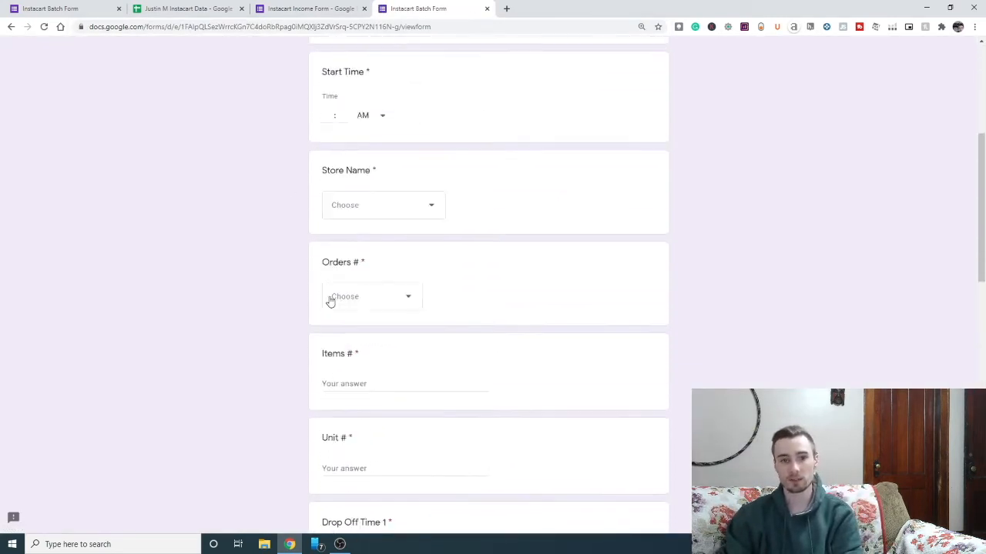
{"action": "scroll", "coordinate": [330, 301], "scroll_direction": "up", "scroll_amount": 4}
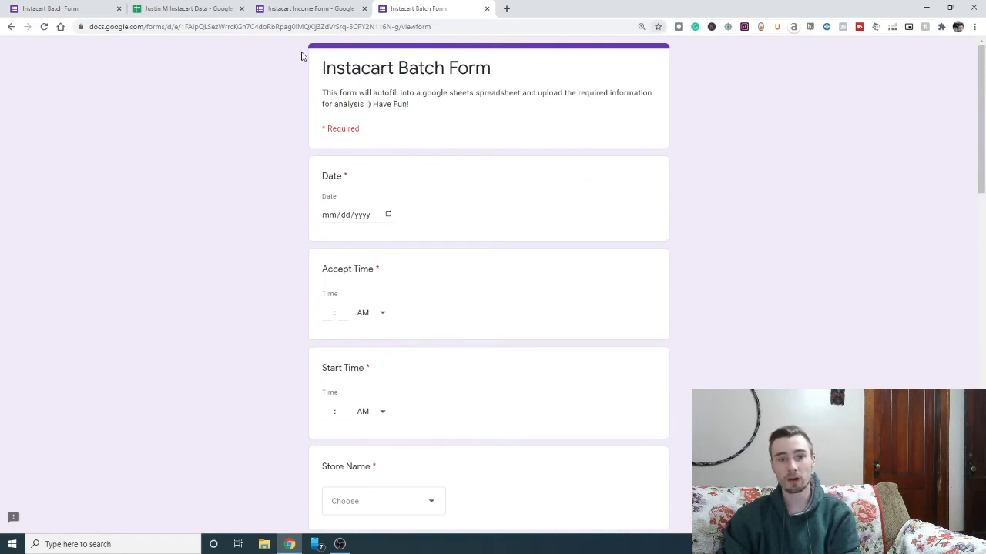
{"action": "left_click", "coordinate": [293, 9]}
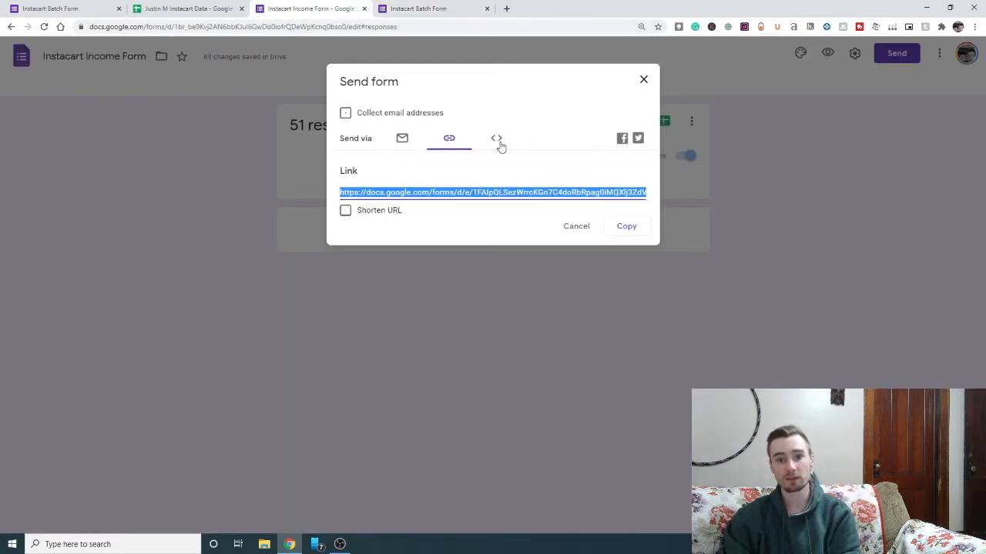
{"action": "left_click", "coordinate": [438, 152]}
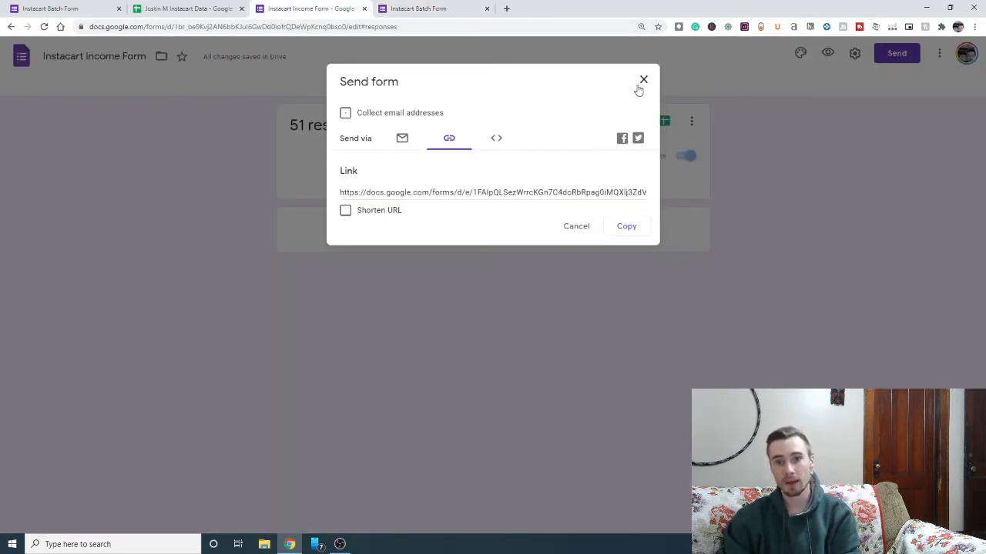
{"action": "left_click", "coordinate": [643, 81]}
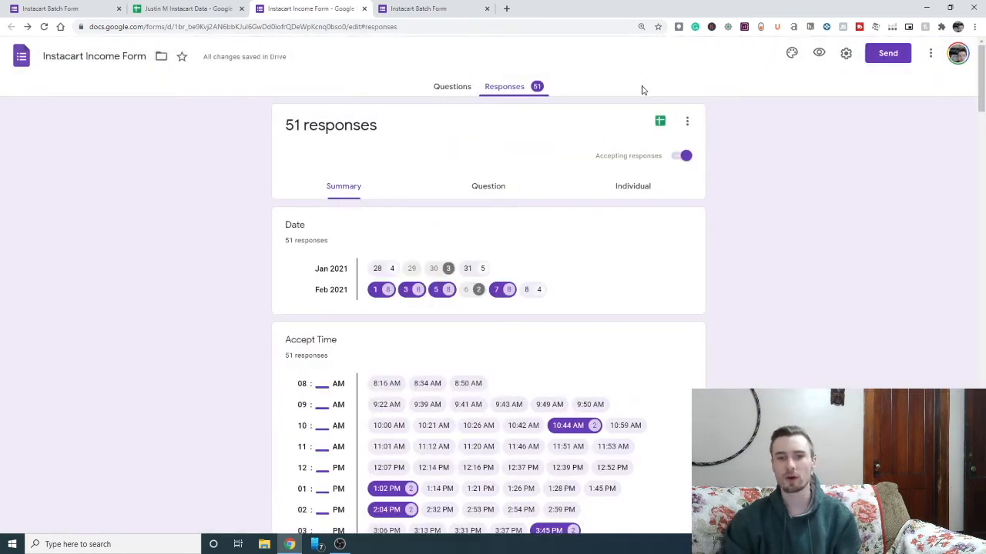